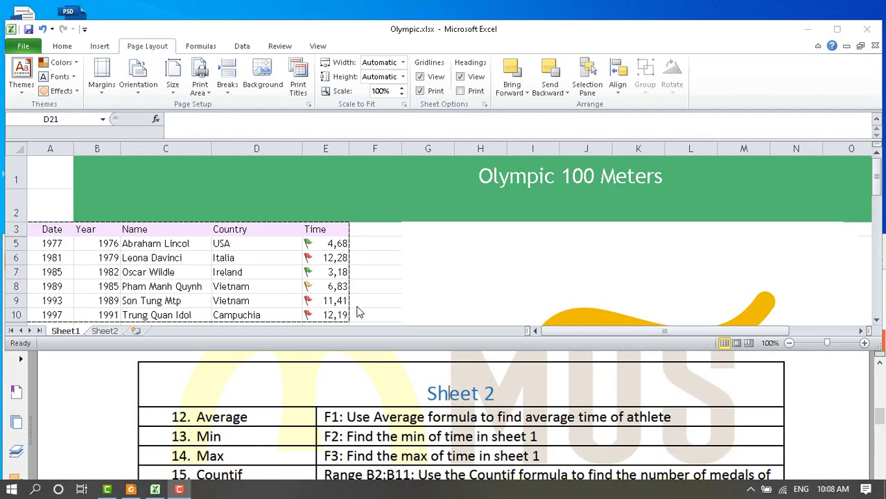
Switch Olympic.xlsx from Sheet1 to Sheet2 to show the country list and time labels.
{"action": "left_click", "coordinate": [113, 334]}
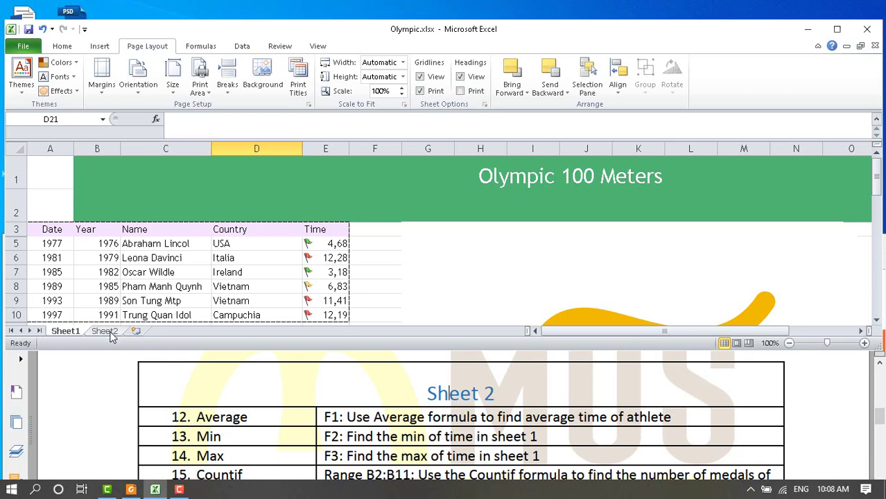
{"action": "left_click", "coordinate": [104, 332]}
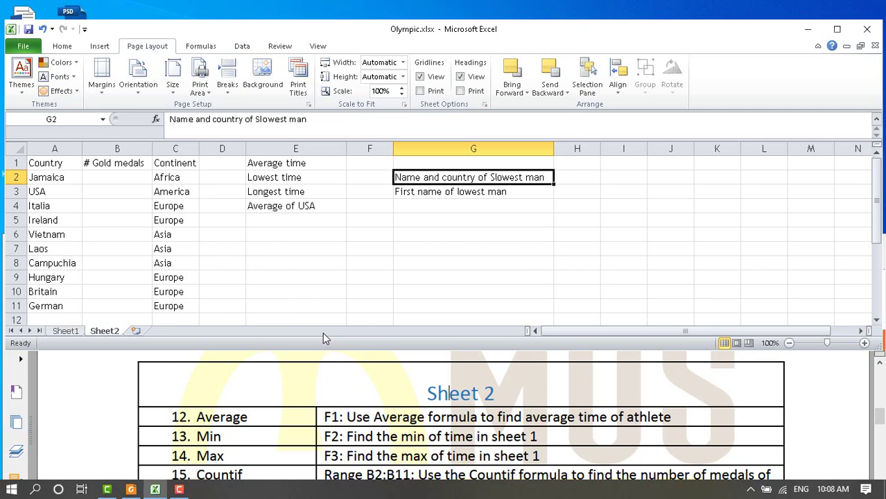
Enter =AVERAGE(Sheet1!E5:E10) in F1 as the Average time, giving 8,43.
{"action": "left_click", "coordinate": [368, 177]}
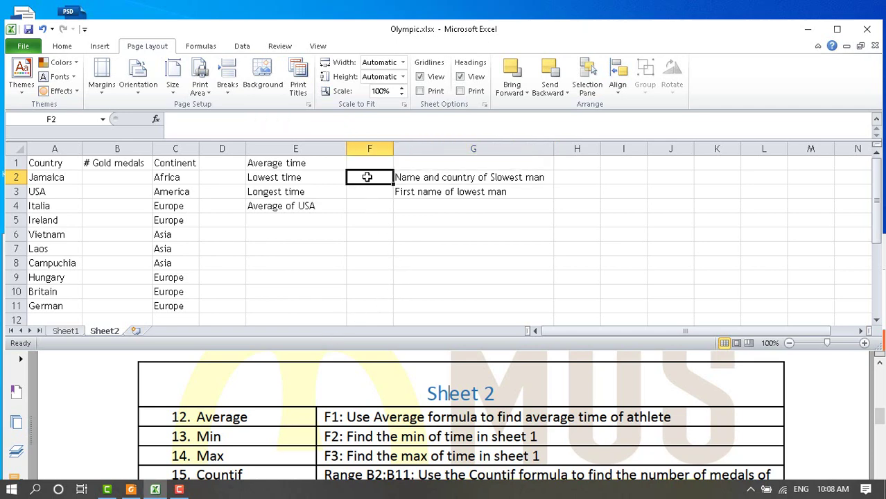
{"action": "left_click", "coordinate": [368, 163]}
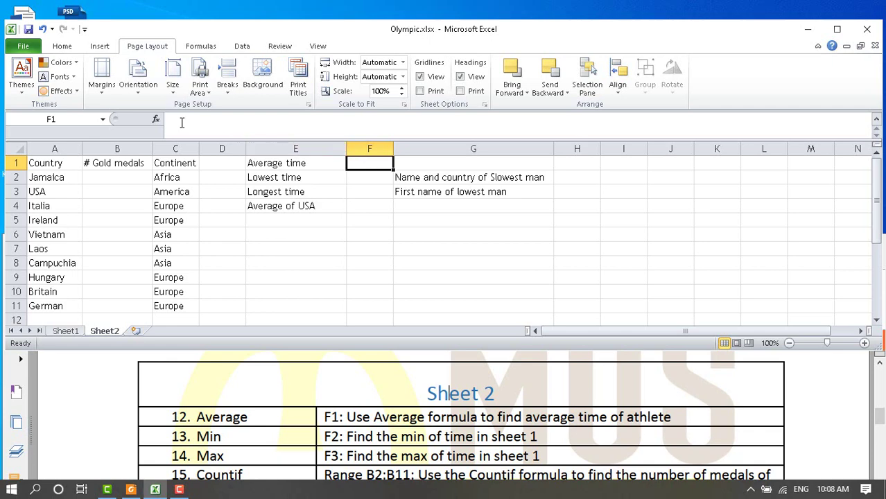
{"action": "left_click", "coordinate": [156, 120]}
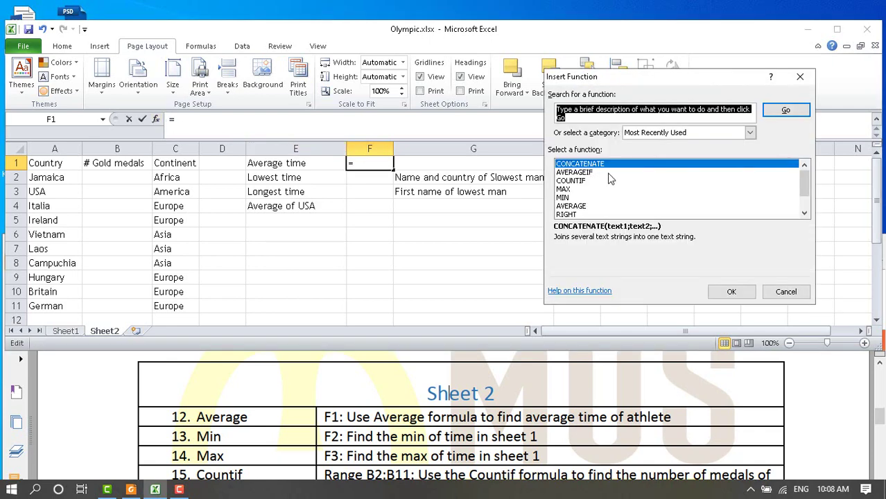
{"action": "left_click", "coordinate": [584, 207]}
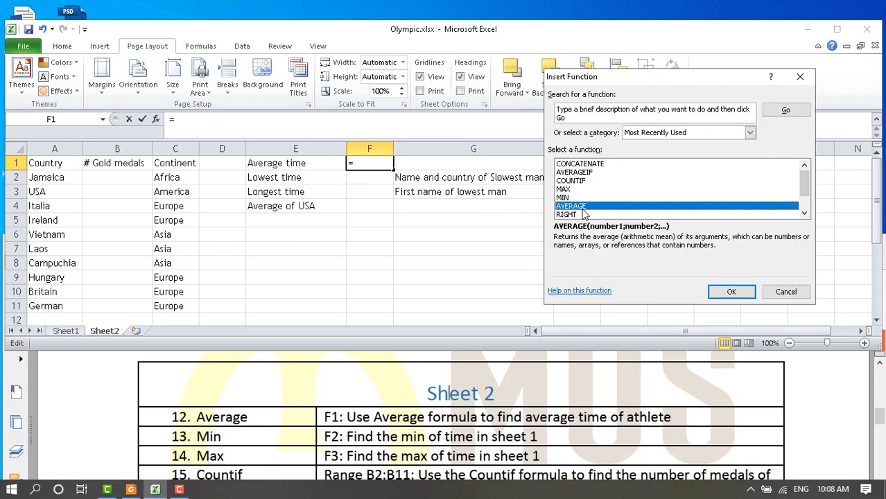
{"action": "left_click", "coordinate": [732, 292]}
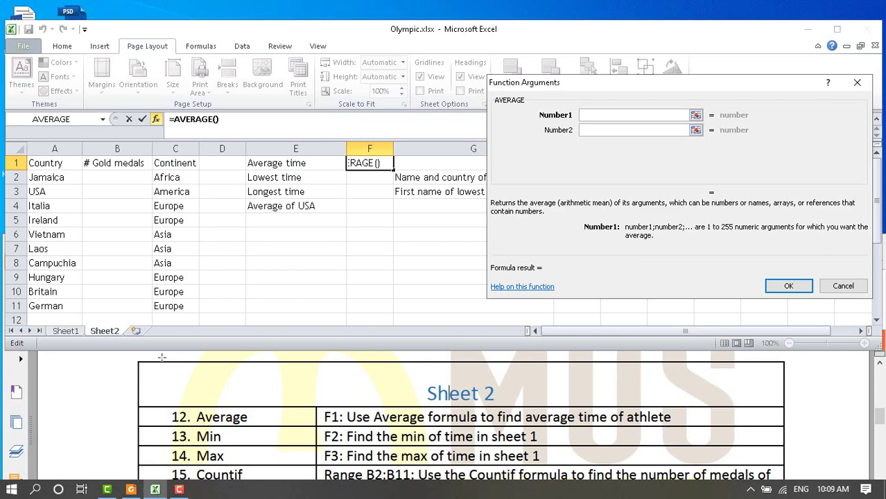
{"action": "left_click", "coordinate": [66, 331]}
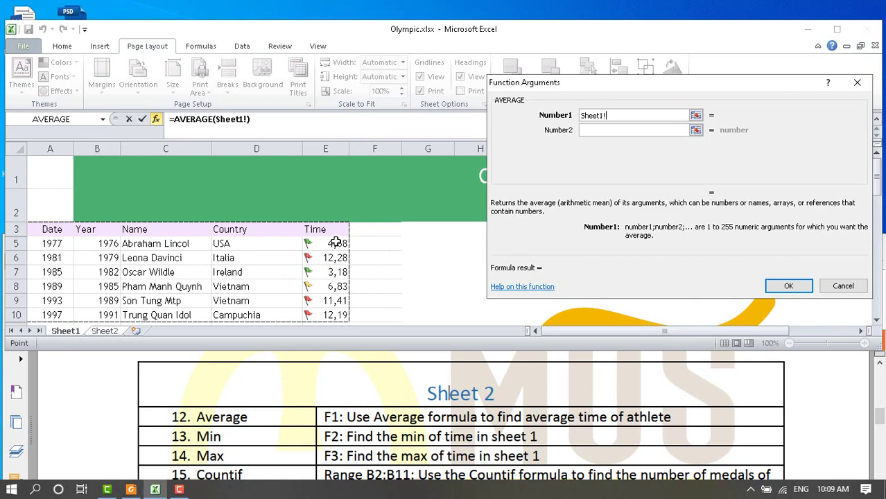
{"action": "left_click_drag", "start_coordinate": [334, 244], "coordinate": [341, 232]}
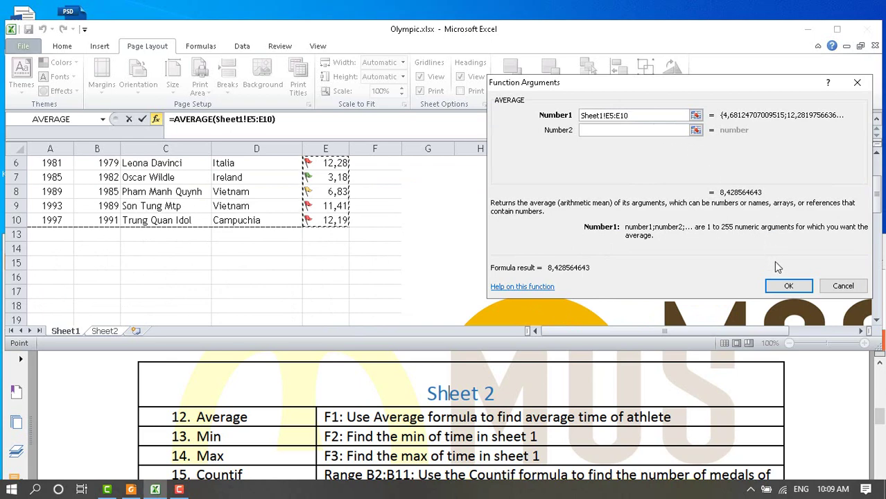
{"action": "left_click", "coordinate": [788, 285]}
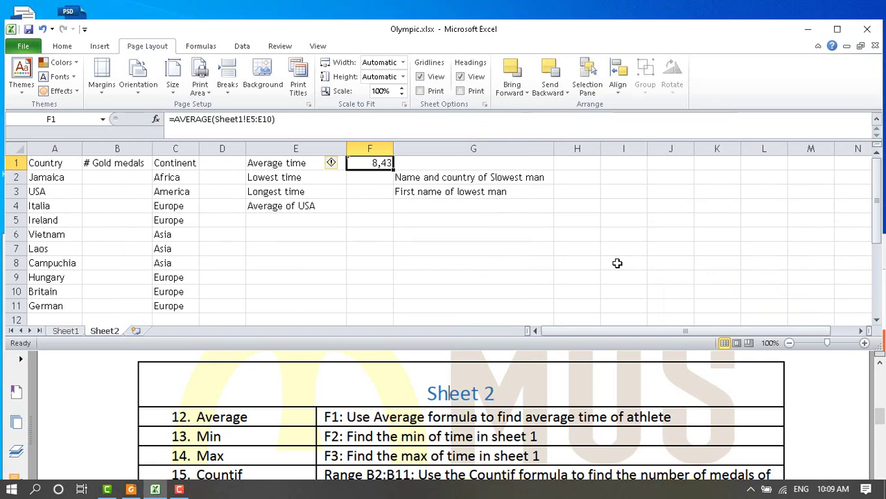
Build a MIN formula in F2 over Sheet1!E5:E10 for the Lowest time, previewing 3,18.
{"action": "left_click", "coordinate": [359, 179]}
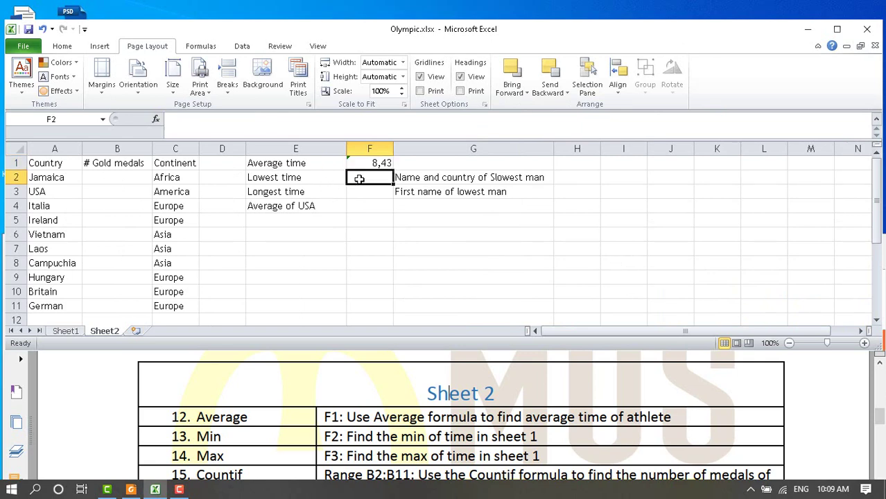
{"action": "left_click", "coordinate": [157, 119]}
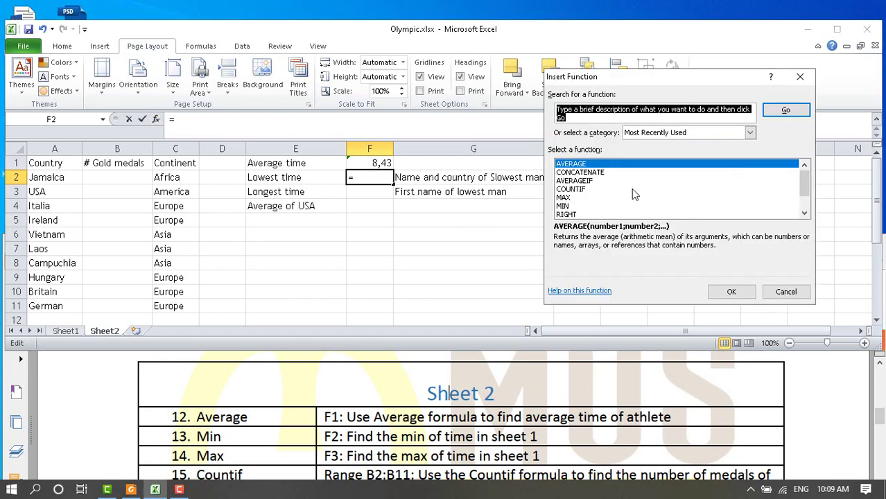
{"action": "left_click", "coordinate": [595, 206]}
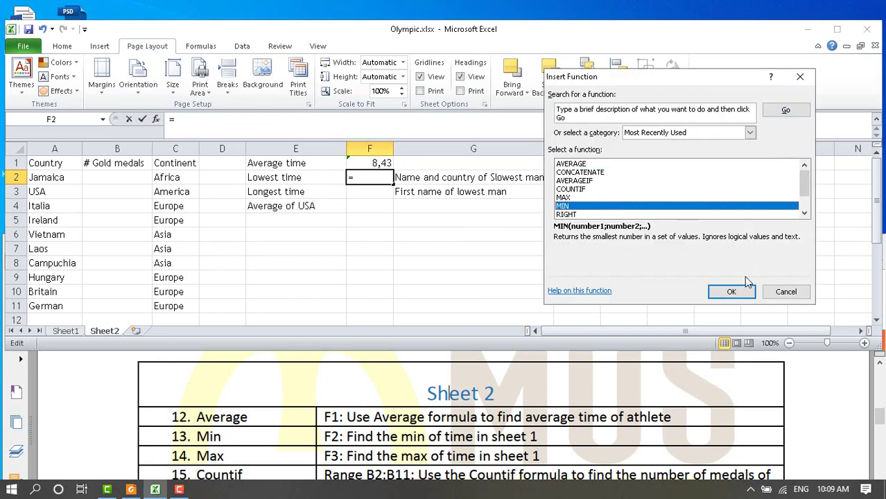
{"action": "left_click", "coordinate": [732, 291]}
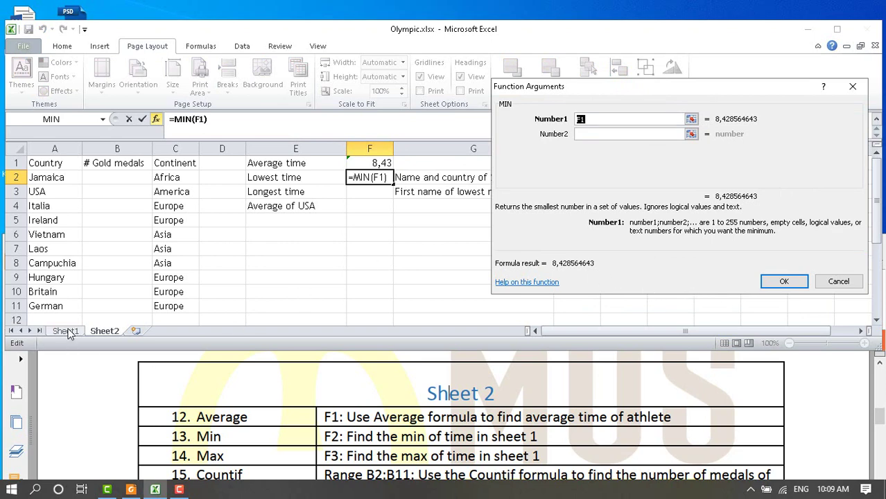
{"action": "left_click", "coordinate": [67, 333]}
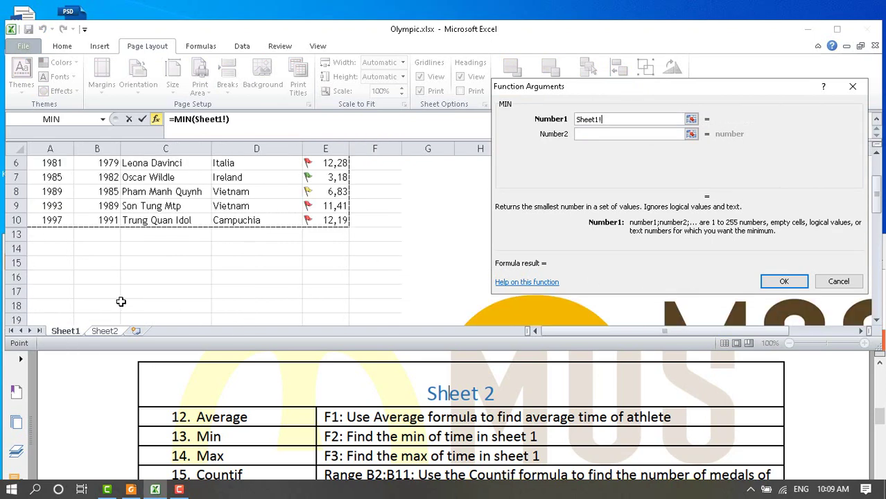
{"action": "left_click_drag", "start_coordinate": [334, 247], "coordinate": [333, 252]}
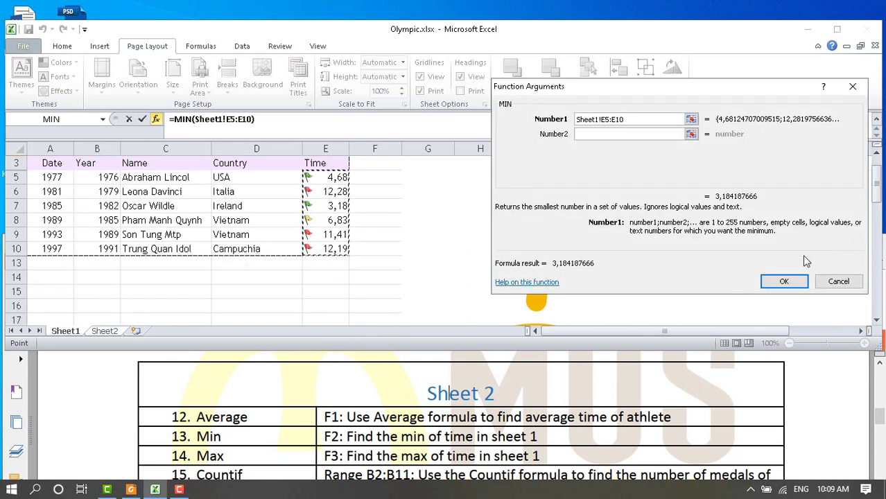
Commit the MIN in F2, then enter =MAX(Sheet1!E5:E10) in F3, showing 12,28.
{"action": "left_click", "coordinate": [788, 283]}
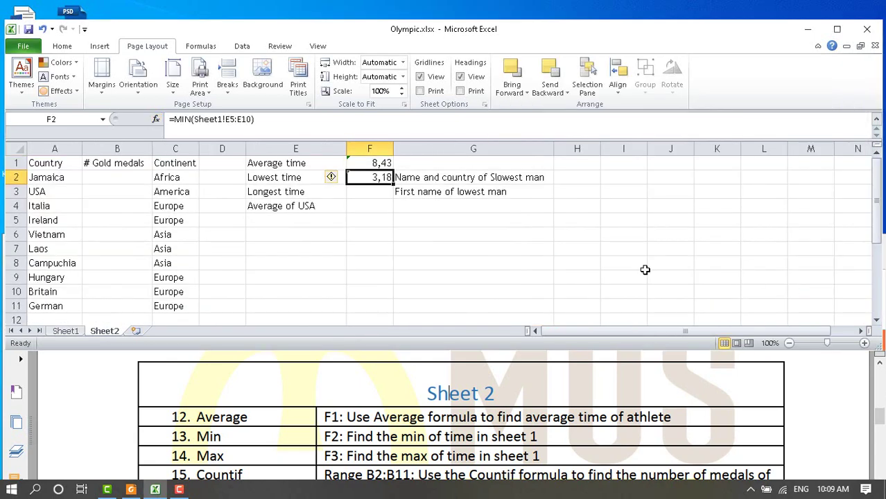
{"action": "left_click", "coordinate": [375, 192]}
{"action": "left_click", "coordinate": [157, 119]}
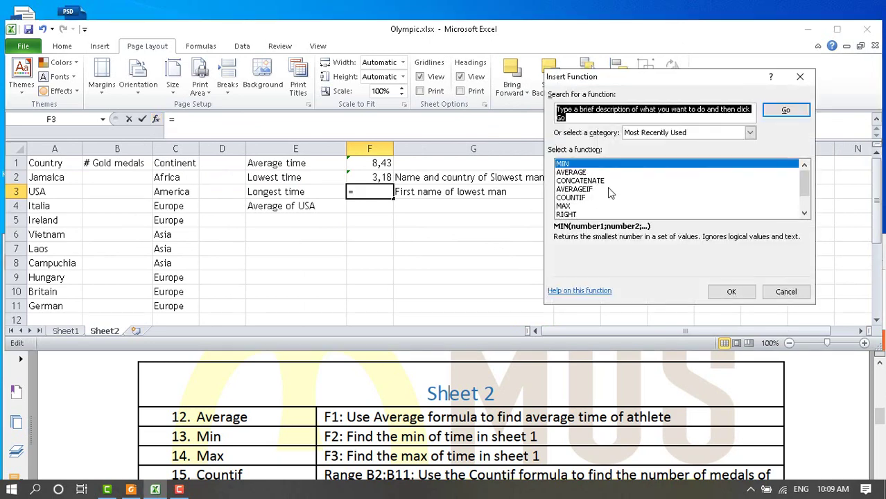
{"action": "left_click", "coordinate": [582, 206]}
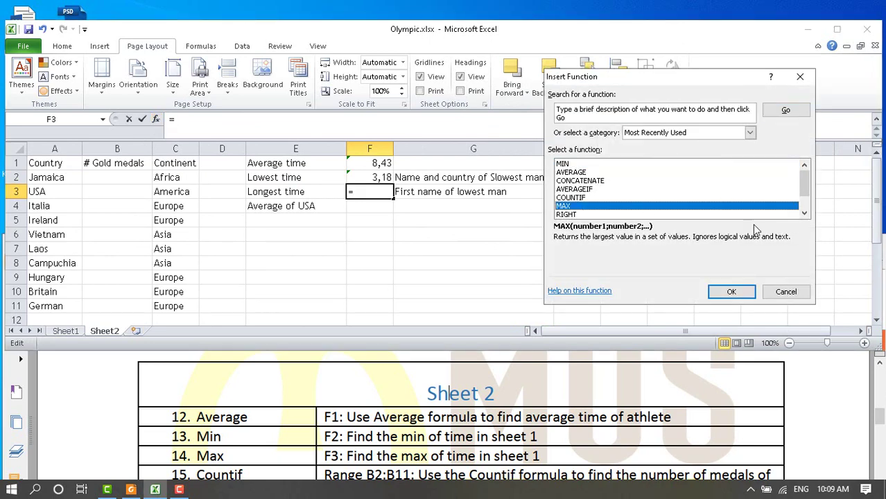
{"action": "left_click", "coordinate": [732, 291]}
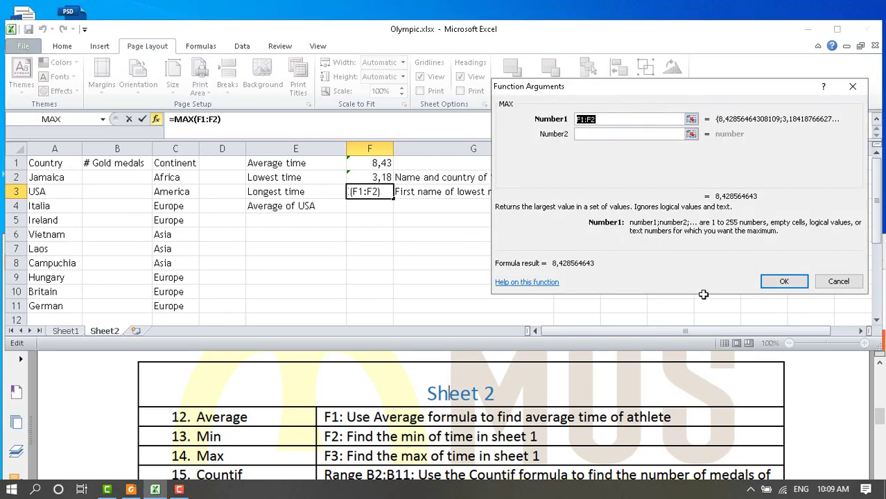
{"action": "left_click", "coordinate": [66, 332]}
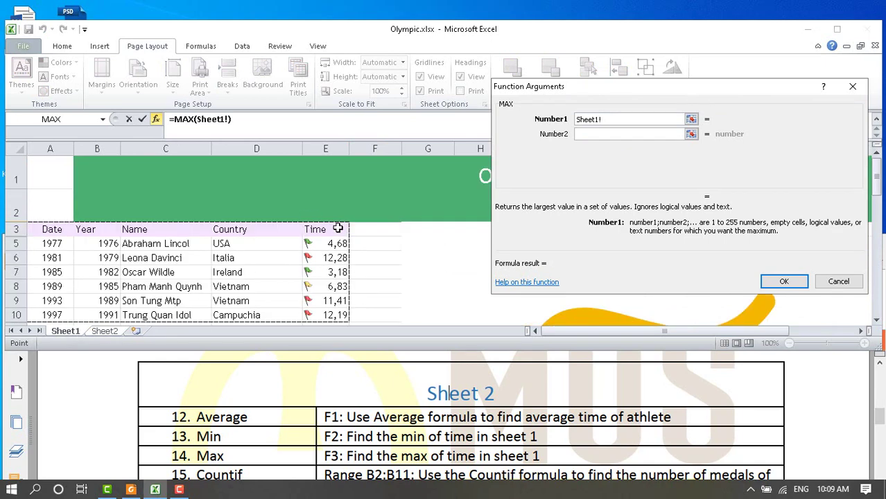
{"action": "left_click_drag", "start_coordinate": [330, 177], "coordinate": [337, 254]}
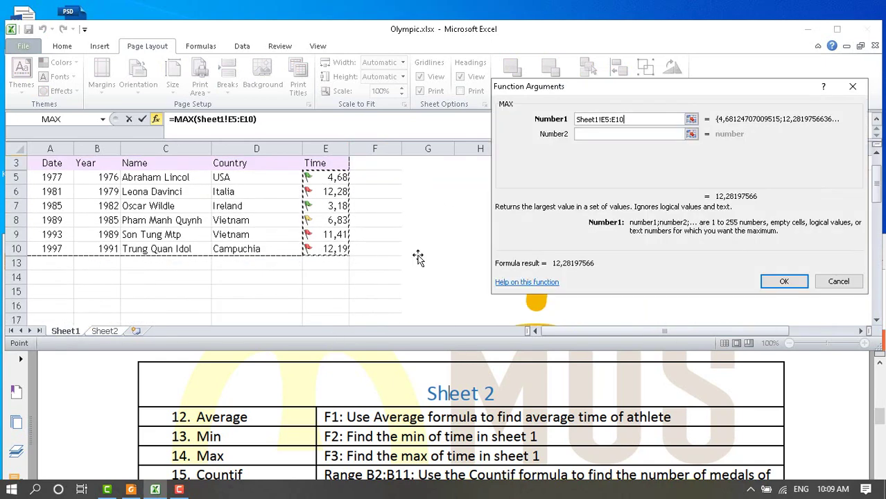
{"action": "left_click", "coordinate": [769, 285]}
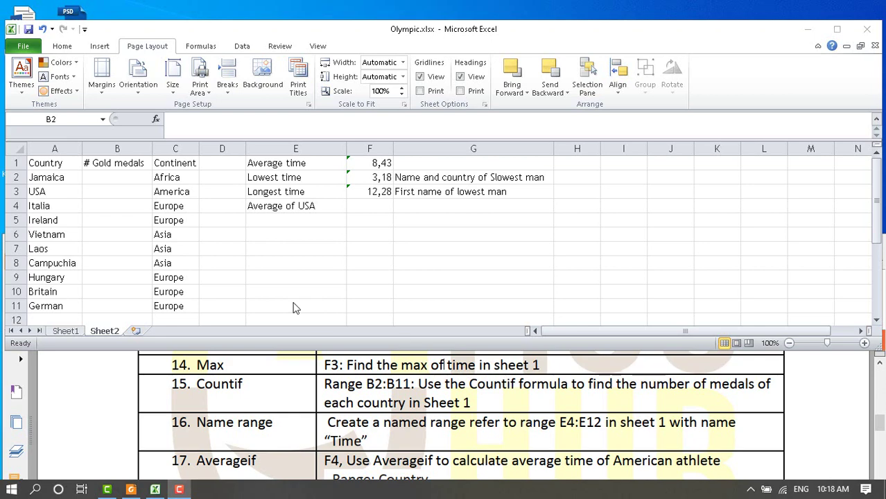
{"action": "left_click", "coordinate": [45, 178]}
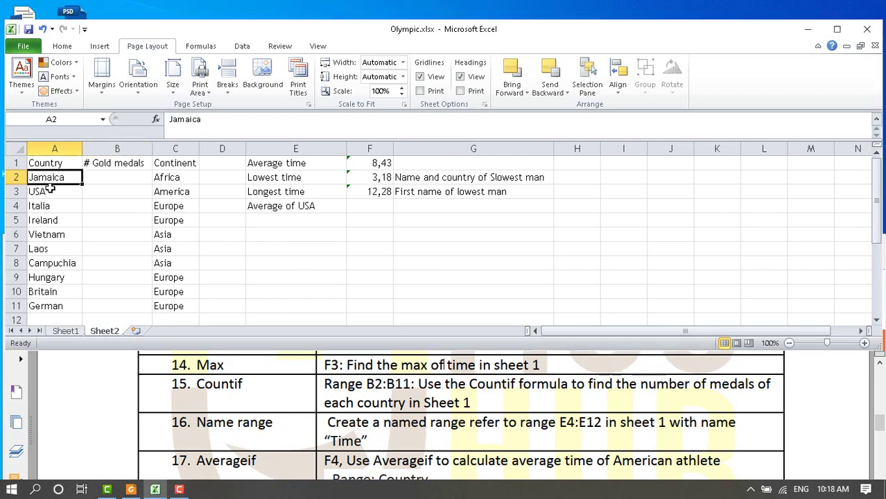
{"action": "left_click", "coordinate": [49, 191]}
{"action": "left_click", "coordinate": [55, 209]}
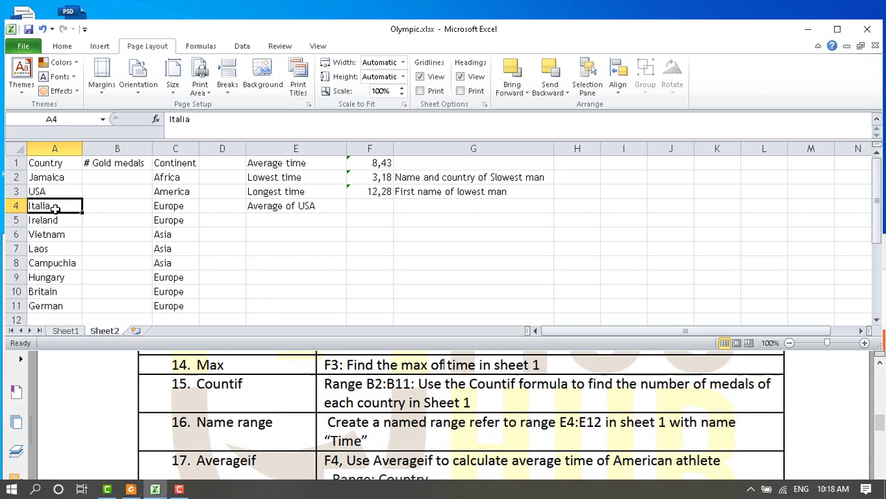
{"action": "left_click", "coordinate": [112, 179]}
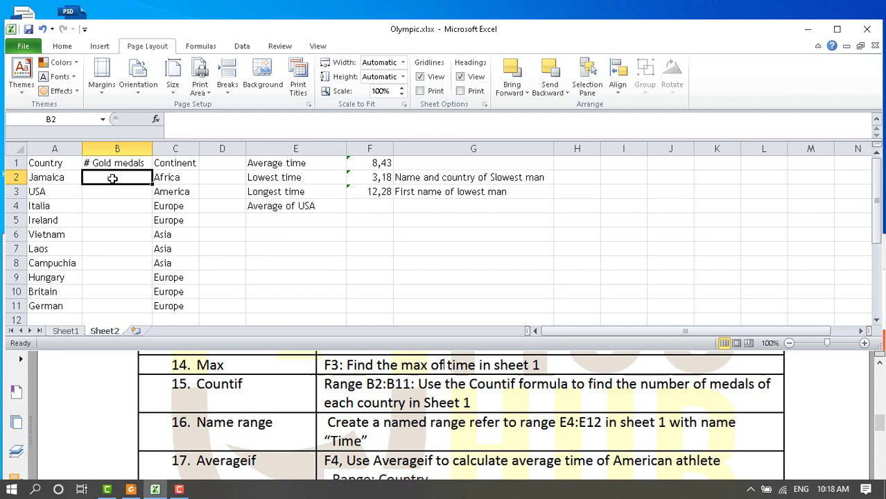
Enter =COUNTIF(Sheet1!$D$5:$D$10, A2) in B2 to count Jamaica, returning 0.
{"action": "left_click", "coordinate": [156, 120]}
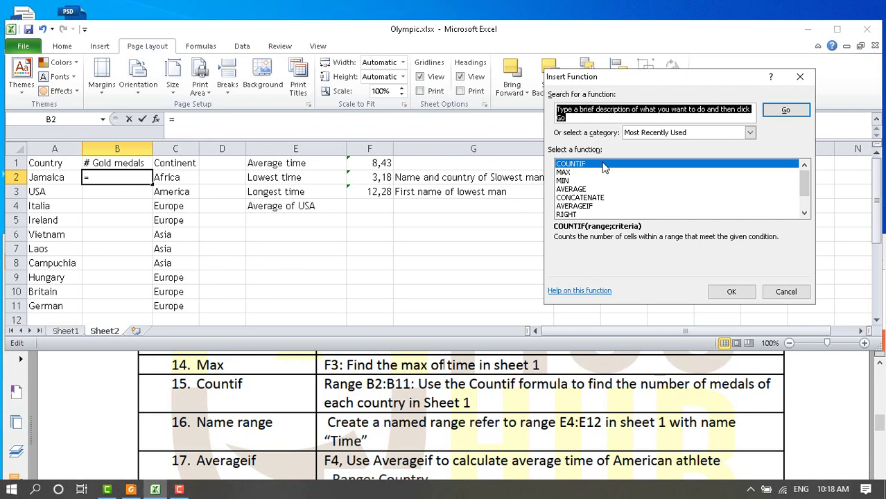
{"action": "left_click", "coordinate": [730, 292]}
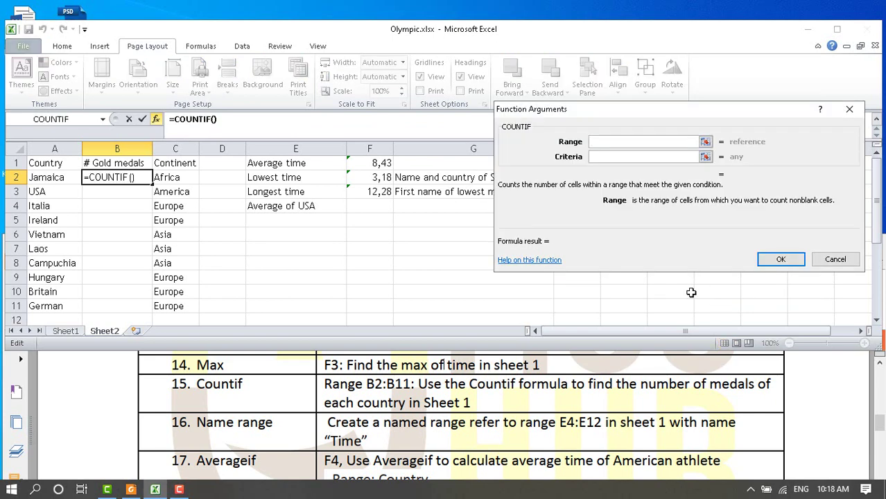
{"action": "left_click", "coordinate": [72, 334]}
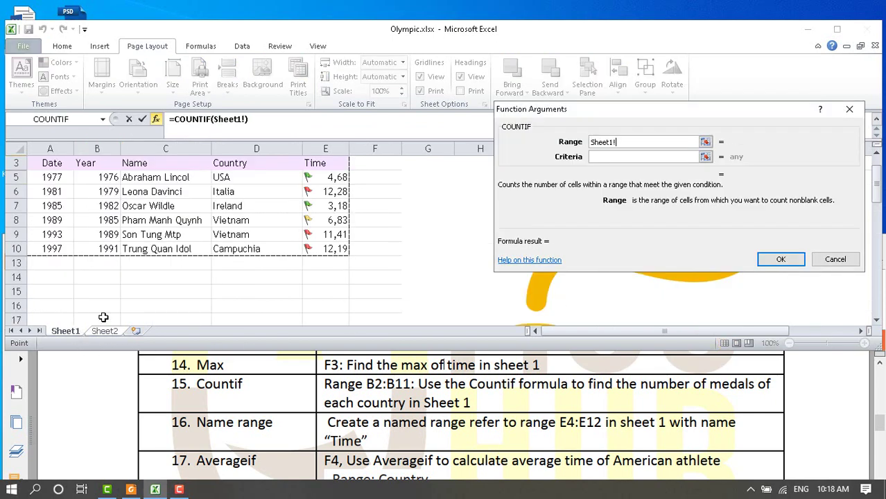
{"action": "left_click_drag", "start_coordinate": [251, 178], "coordinate": [253, 249]}
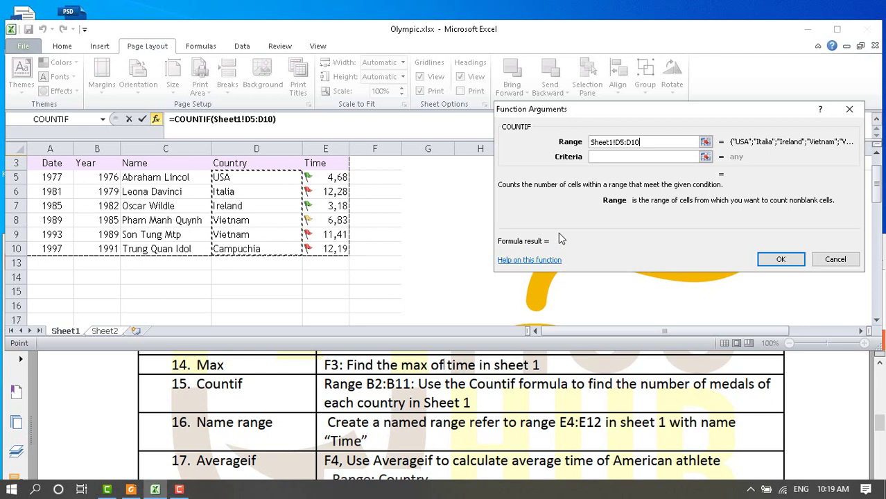
{"action": "key", "text": "F4"}
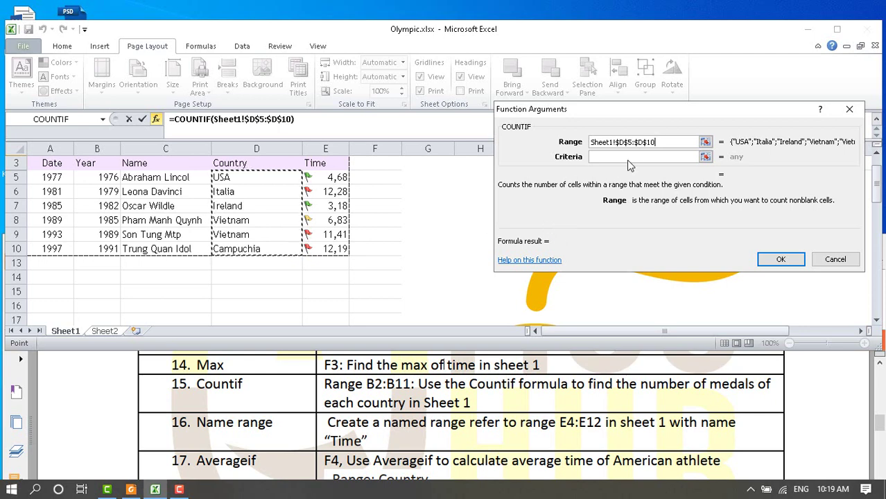
{"action": "left_click", "coordinate": [623, 157]}
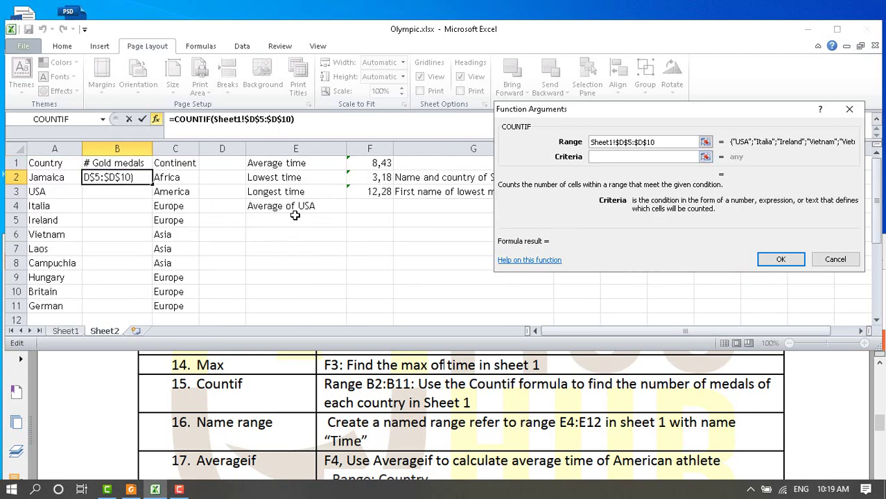
{"action": "left_click", "coordinate": [48, 182]}
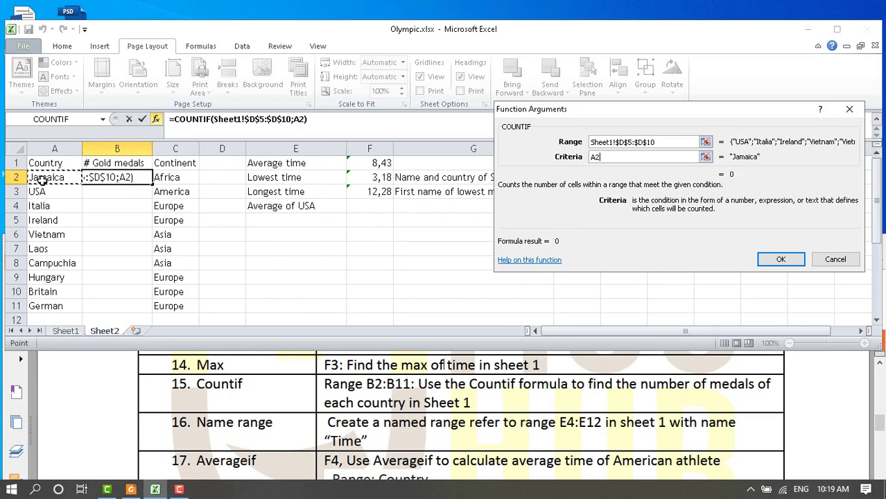
{"action": "left_click", "coordinate": [778, 262]}
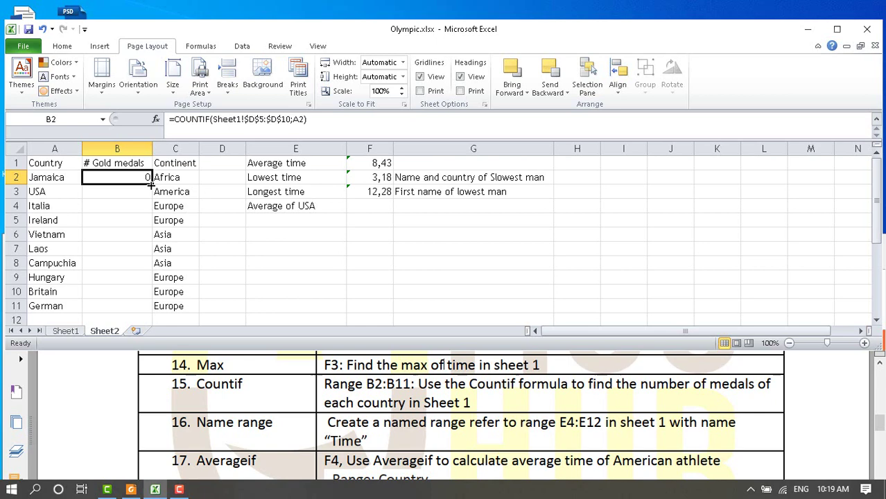
Fill B2's COUNTIF down to B11, then check Sheet1's Country column and return to Sheet2.
{"action": "left_click_drag", "start_coordinate": [152, 184], "coordinate": [135, 313]}
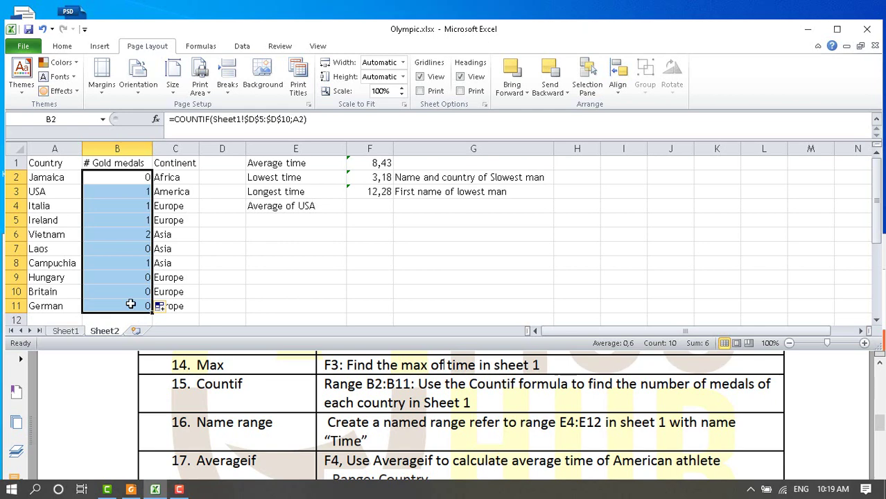
{"action": "left_click", "coordinate": [66, 332]}
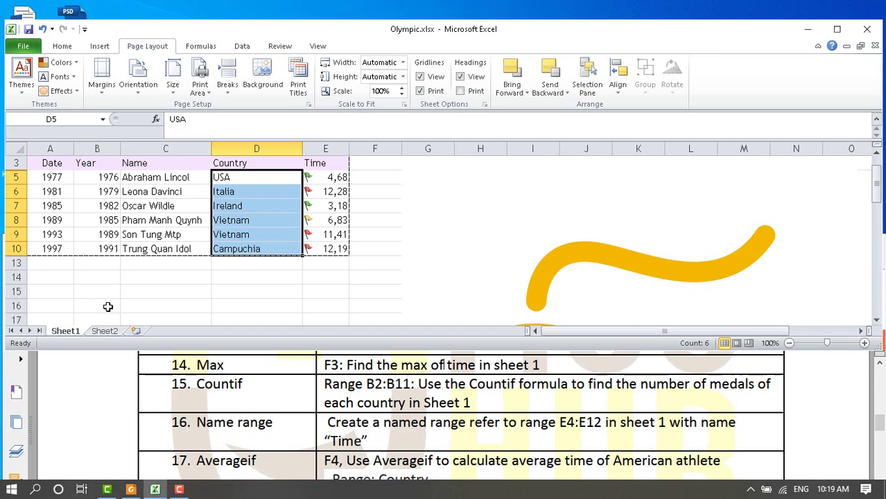
{"action": "left_click", "coordinate": [104, 333]}
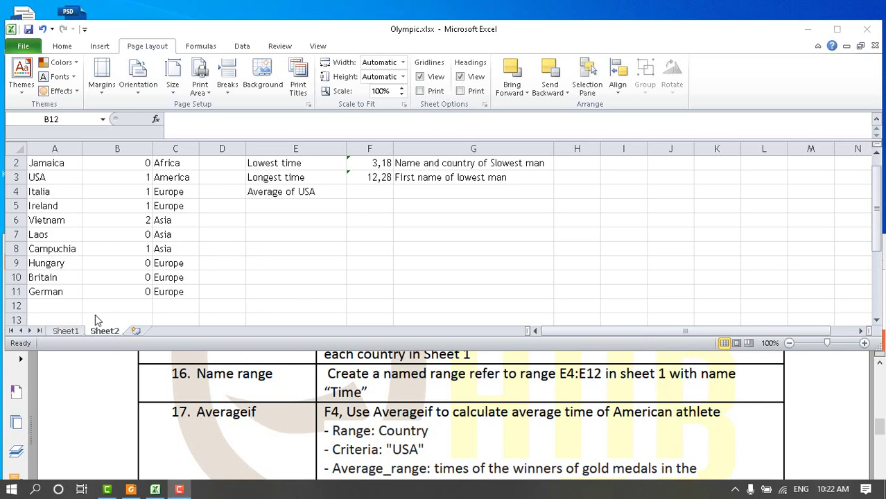
Select Sheet1's E4:E12 via the Name Box and start defining it with the name Time.
{"action": "left_click", "coordinate": [68, 332]}
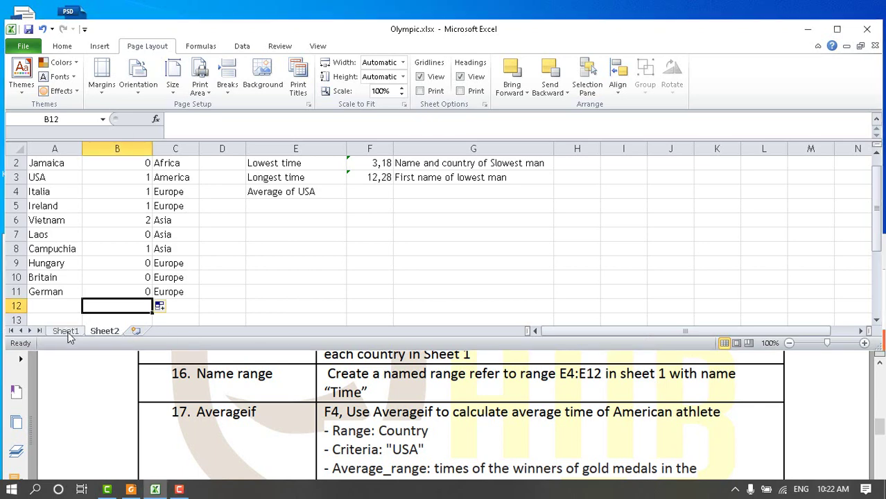
{"action": "left_click", "coordinate": [66, 331]}
{"action": "scroll", "coordinate": [82, 236], "scroll_direction": "up", "scroll_amount": 1}
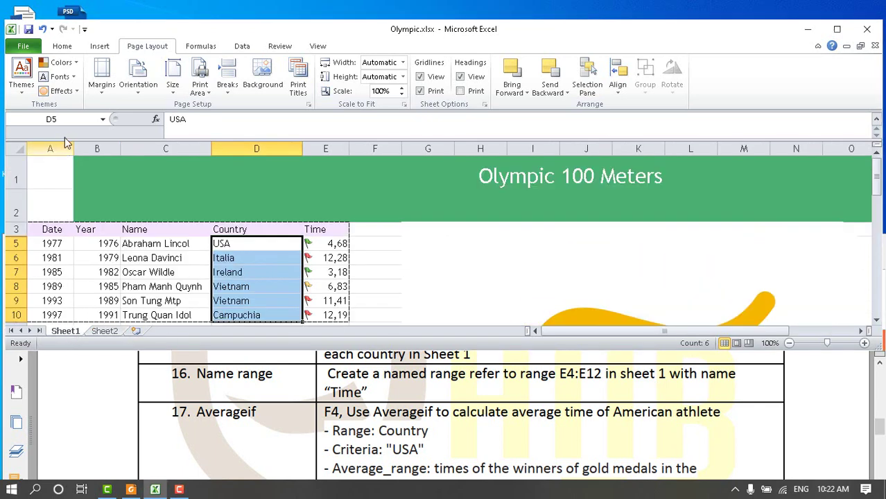
{"action": "left_click", "coordinate": [68, 119]}
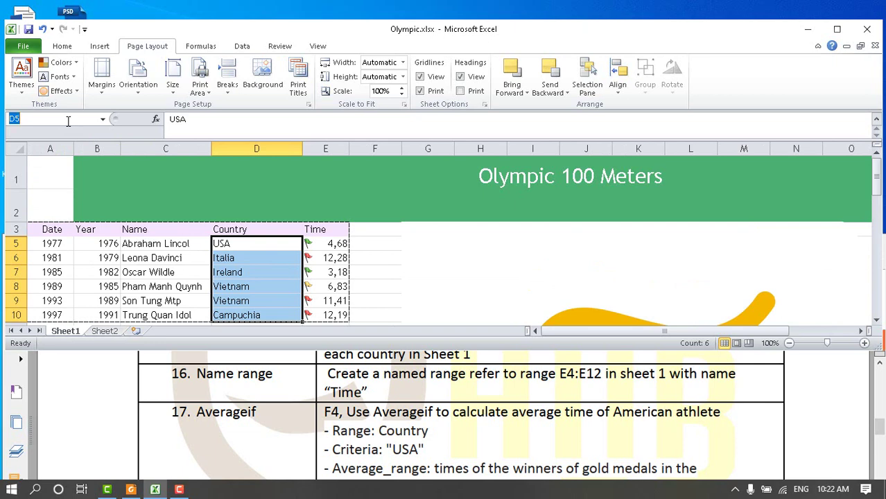
{"action": "type", "text": "E"}
{"action": "type", "text": "12"}
{"action": "key", "text": "Return"}
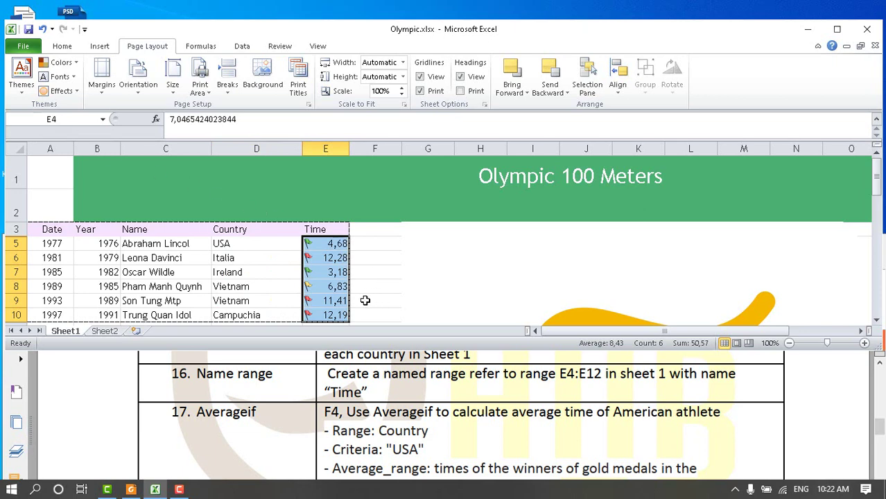
{"action": "right_click", "coordinate": [336, 288]}
{"action": "left_click", "coordinate": [358, 266]}
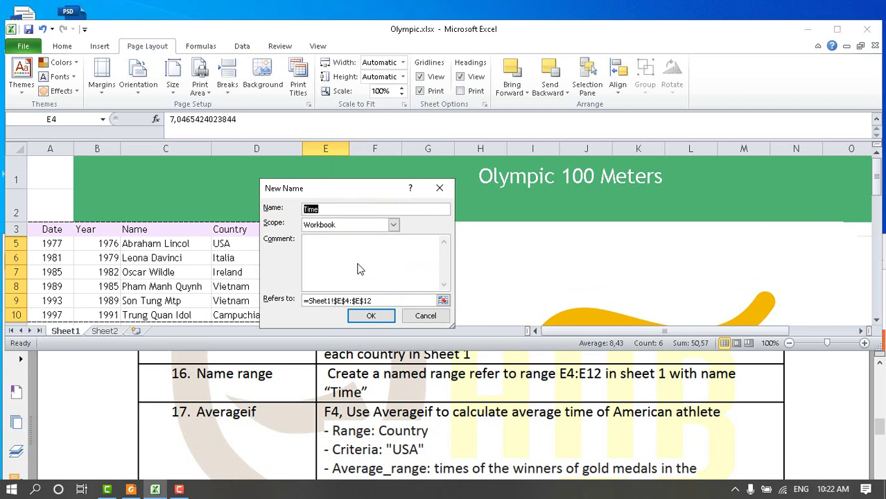
Confirm the name Time for Sheet1!E4:E12, then return to Sheet2 and select F4.
{"action": "left_click", "coordinate": [383, 317]}
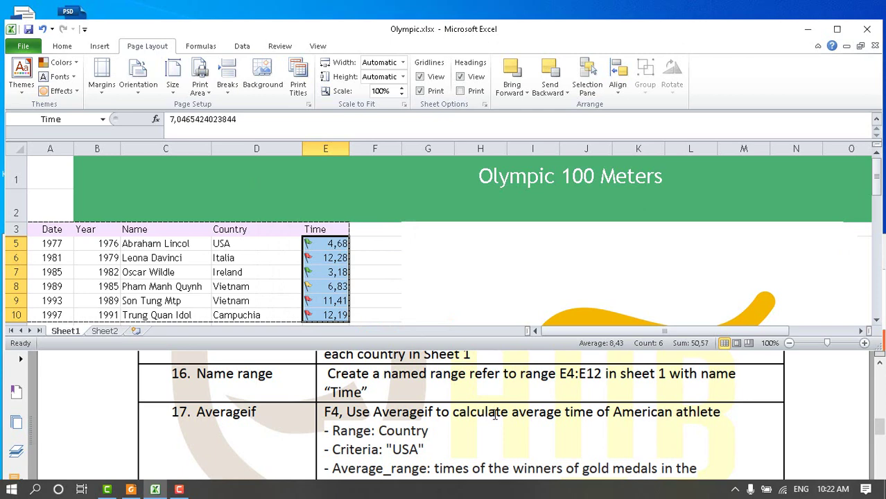
{"action": "left_click", "coordinate": [105, 332]}
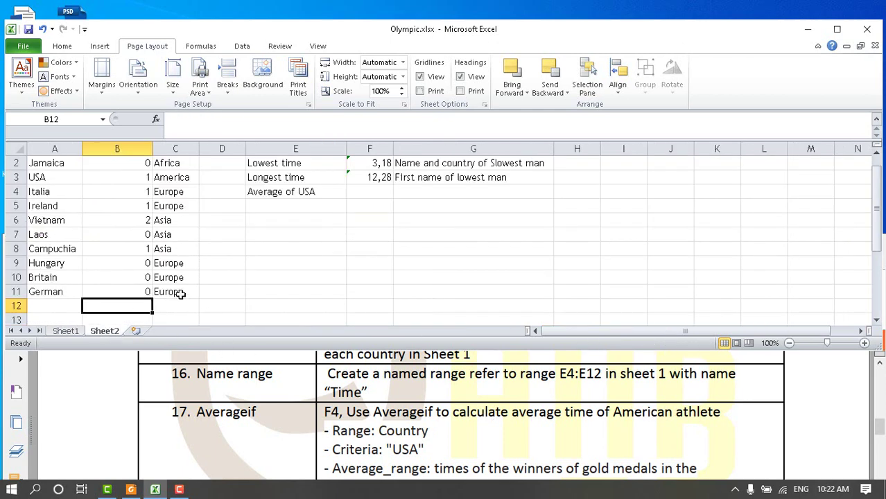
{"action": "scroll", "coordinate": [232, 273], "scroll_direction": "up", "scroll_amount": 1}
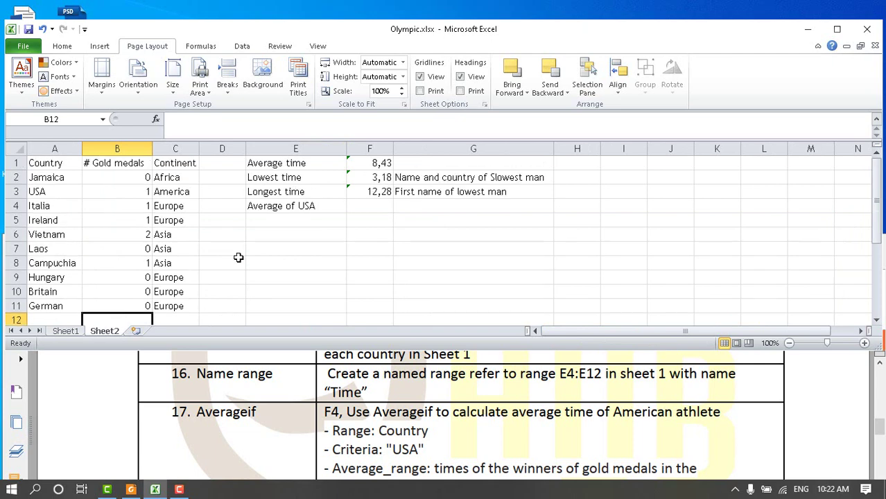
{"action": "left_click", "coordinate": [376, 210]}
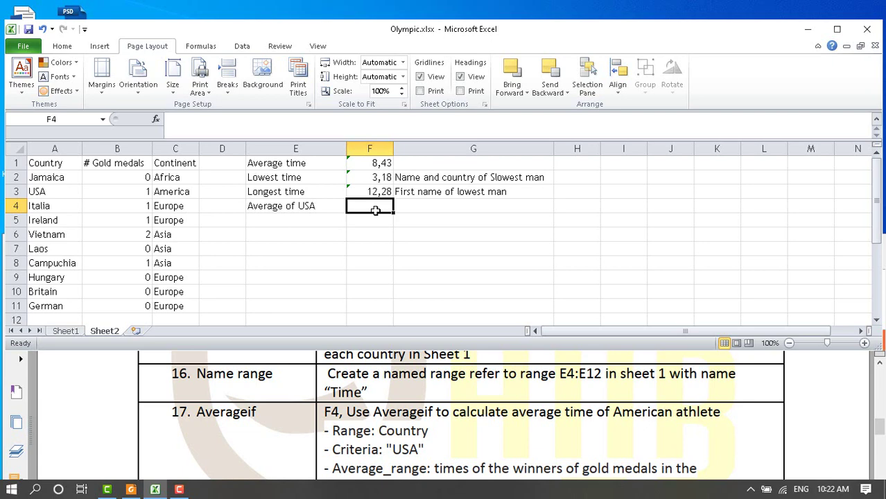
Enter =AVERAGEIF(Sheet1!D5:D10, Sheet1!D5, Sheet1!E5:E10) in F4 for USA, returning 4,681247.
{"action": "left_click", "coordinate": [155, 121]}
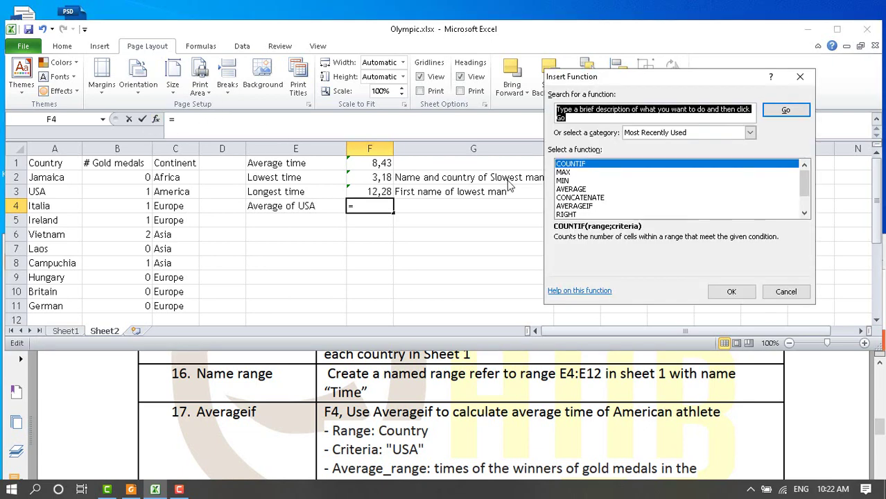
{"action": "left_click", "coordinate": [586, 207]}
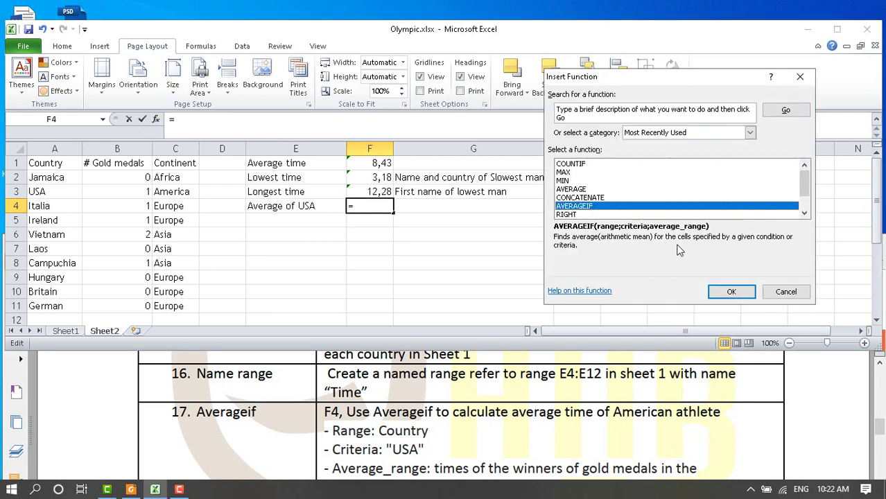
{"action": "left_click", "coordinate": [719, 294]}
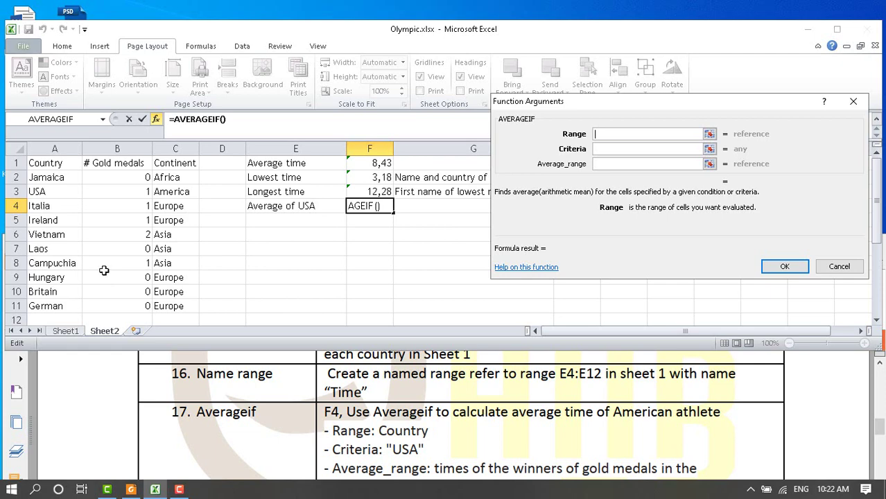
{"action": "left_click", "coordinate": [77, 331]}
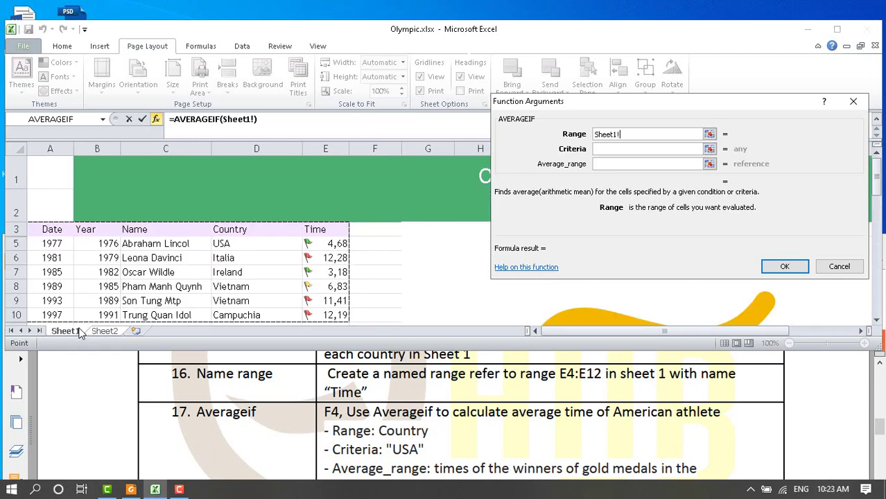
{"action": "mouse_move", "coordinate": [244, 244]}
{"action": "left_mouse_down"}
{"action": "mouse_move", "coordinate": [251, 276]}
{"action": "mouse_move", "coordinate": [255, 250]}
{"action": "left_mouse_up"}
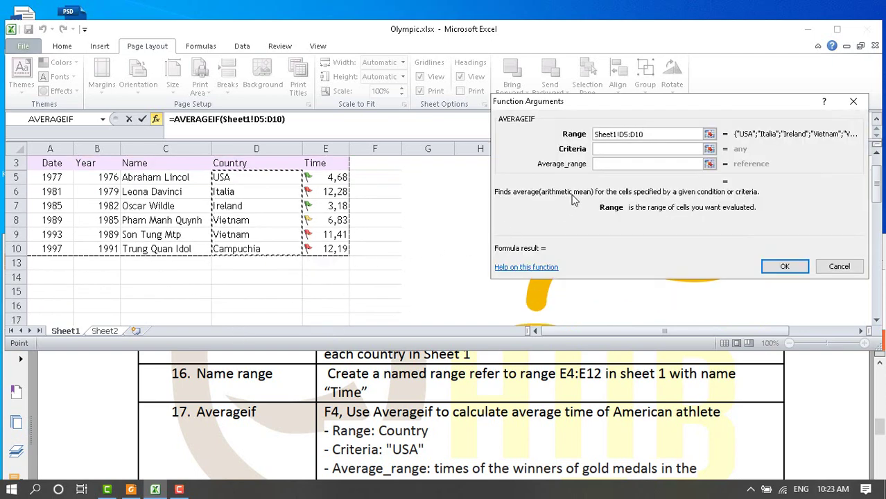
{"action": "left_click", "coordinate": [602, 150]}
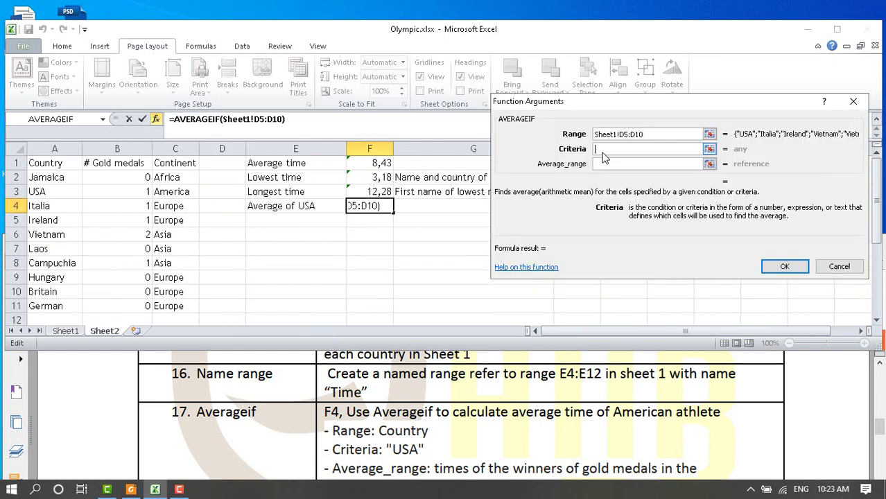
{"action": "left_click", "coordinate": [78, 332]}
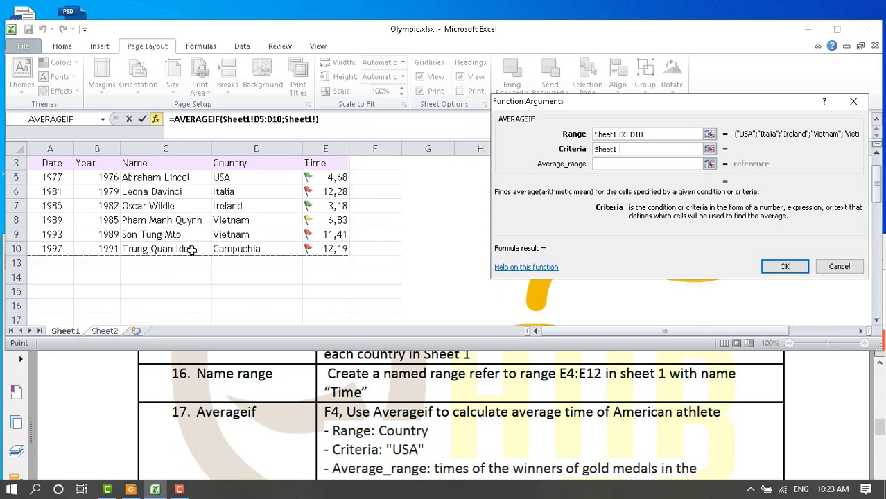
{"action": "left_click", "coordinate": [228, 178]}
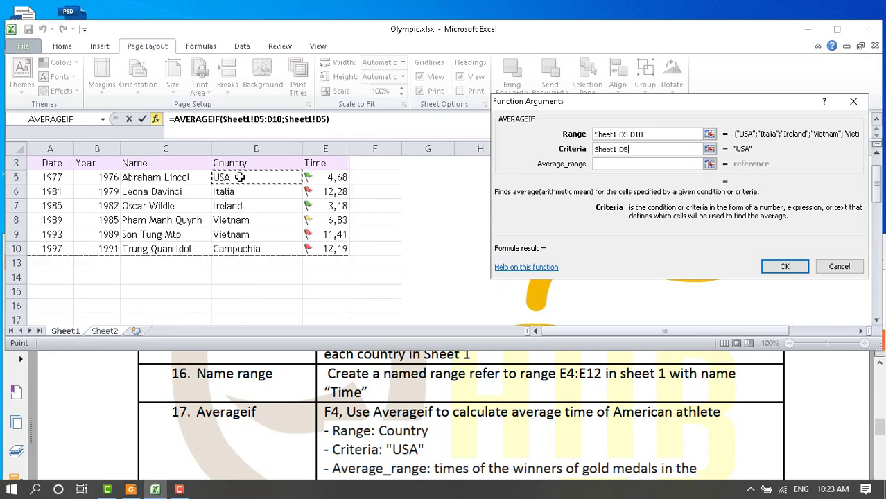
{"action": "left_click", "coordinate": [625, 165]}
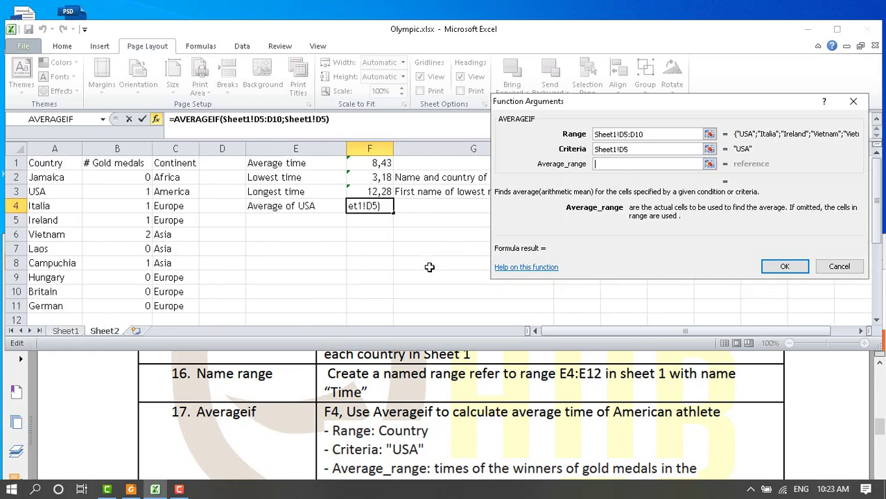
{"action": "left_click", "coordinate": [75, 334]}
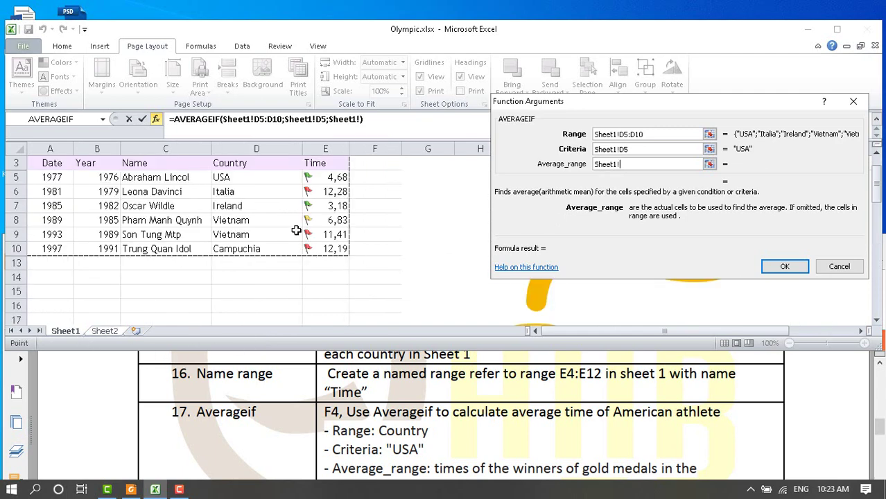
{"action": "left_click_drag", "start_coordinate": [336, 179], "coordinate": [333, 243]}
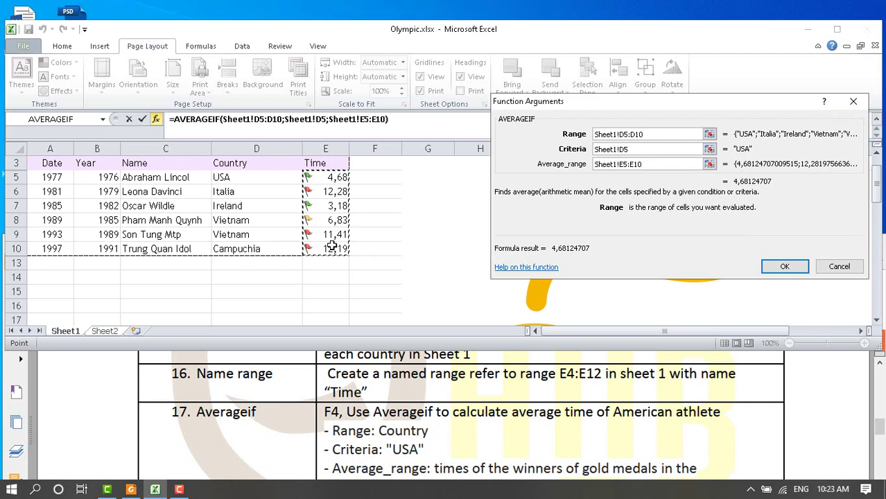
{"action": "left_click", "coordinate": [779, 269]}
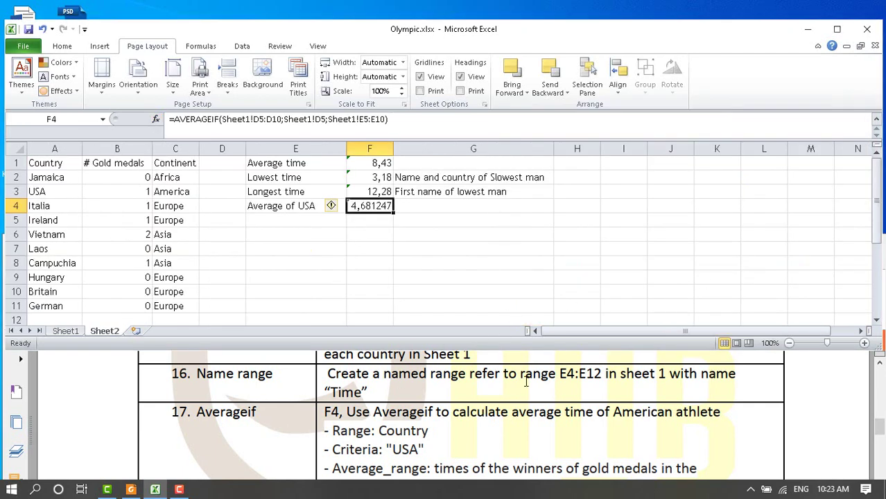
{"action": "left_click", "coordinate": [563, 428]}
{"action": "scroll", "coordinate": [563, 430], "scroll_direction": "down", "scroll_amount": 3}
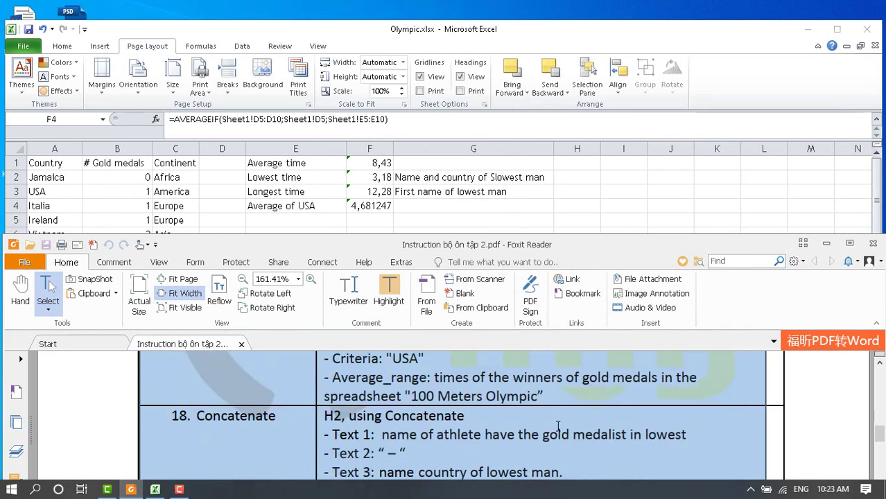
{"action": "left_click", "coordinate": [471, 179]}
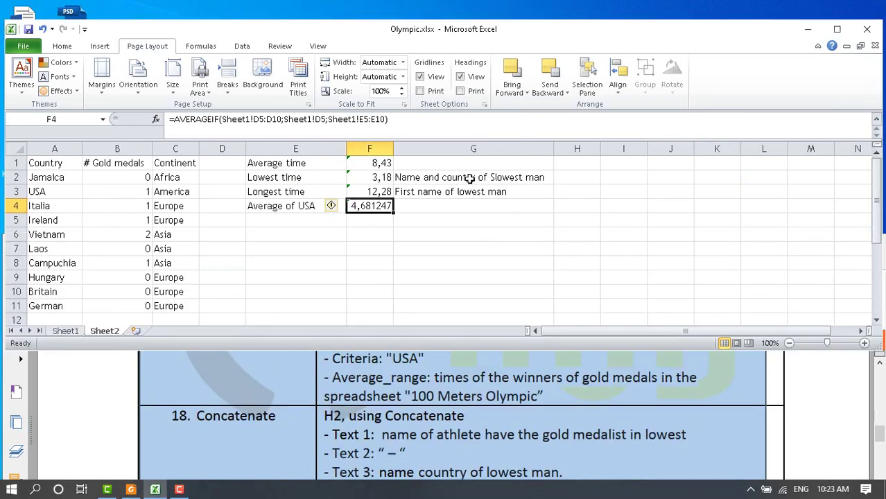
{"action": "scroll", "coordinate": [441, 242], "scroll_direction": "down", "scroll_amount": 2}
{"action": "scroll", "coordinate": [426, 249], "scroll_direction": "up", "scroll_amount": 2}
{"action": "left_click", "coordinate": [64, 331]}
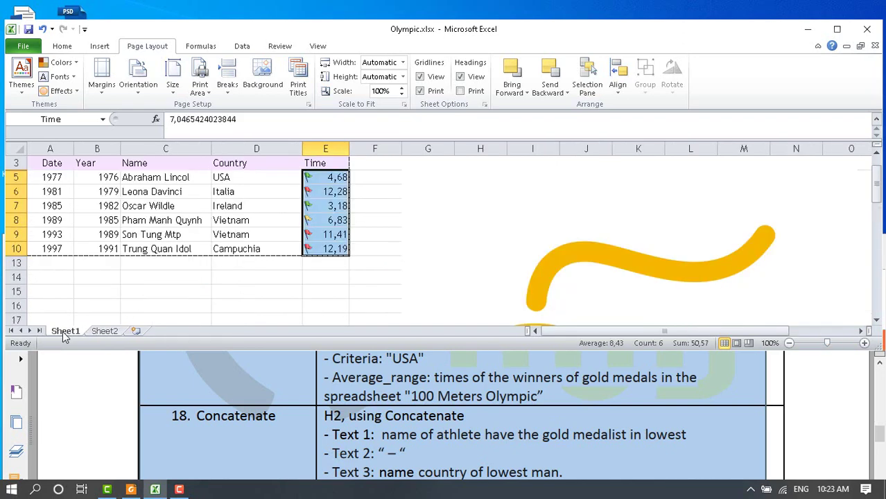
{"action": "left_click", "coordinate": [337, 178]}
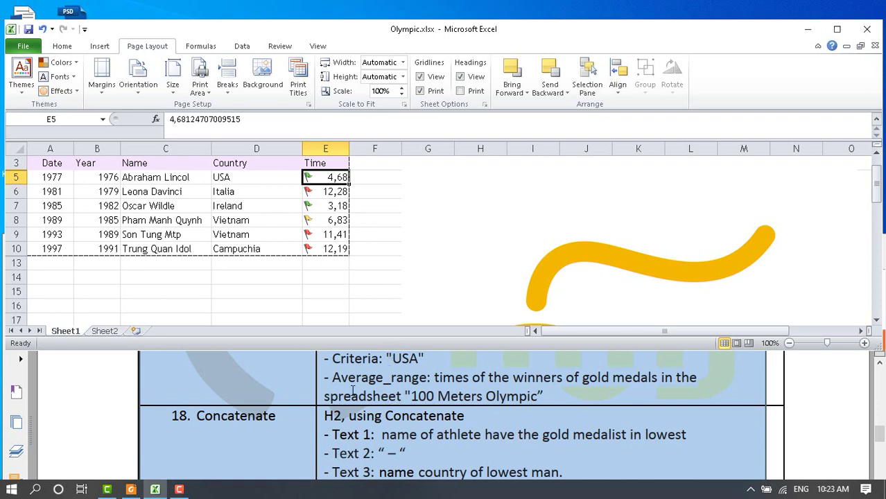
{"action": "left_click", "coordinate": [104, 331]}
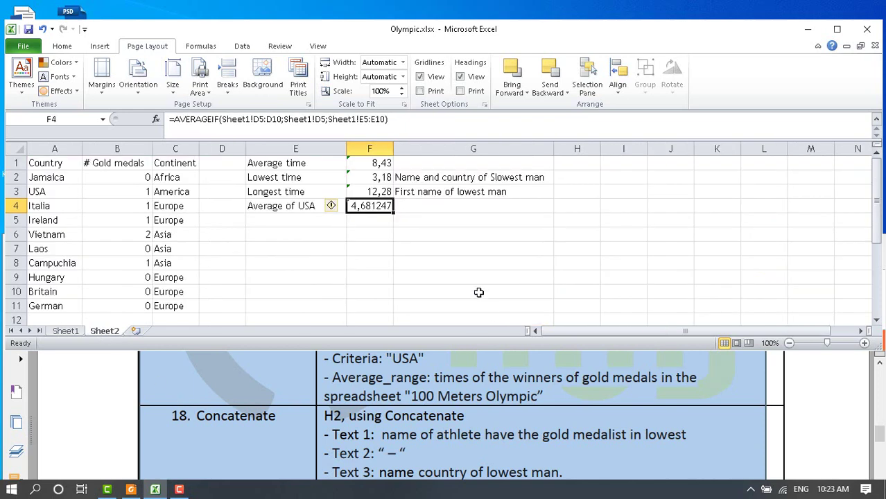
{"action": "left_click", "coordinate": [578, 179]}
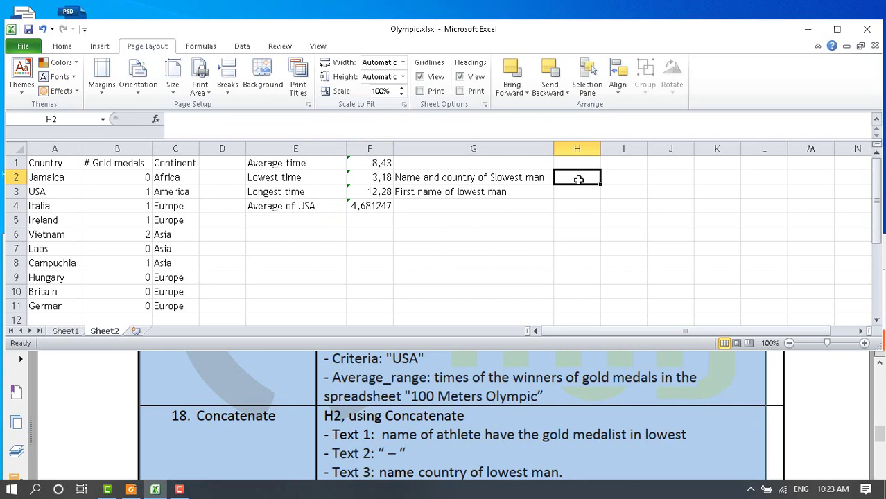
Enter =CONCATENATE(Sheet1!C7, " - ", Sheet1!D7) in H2, showing Oscar Wilde - Ireland.
{"action": "left_click", "coordinate": [156, 120]}
{"action": "left_click", "coordinate": [602, 207]}
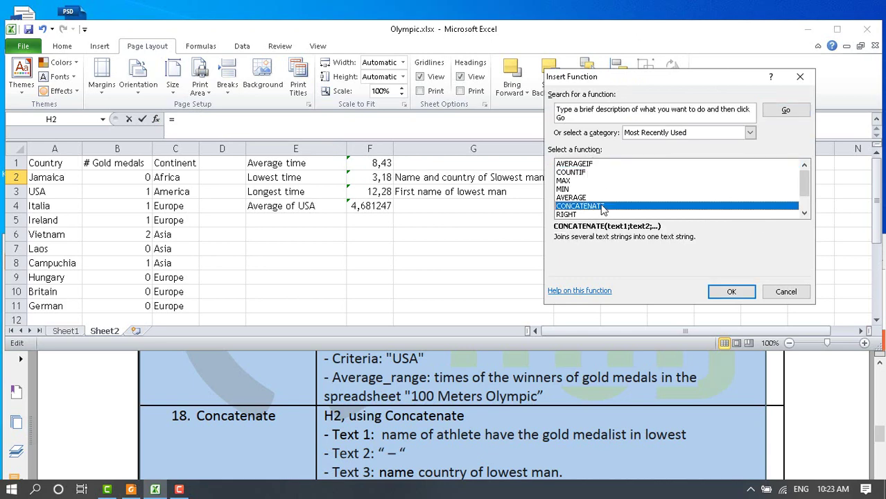
{"action": "left_click", "coordinate": [746, 293]}
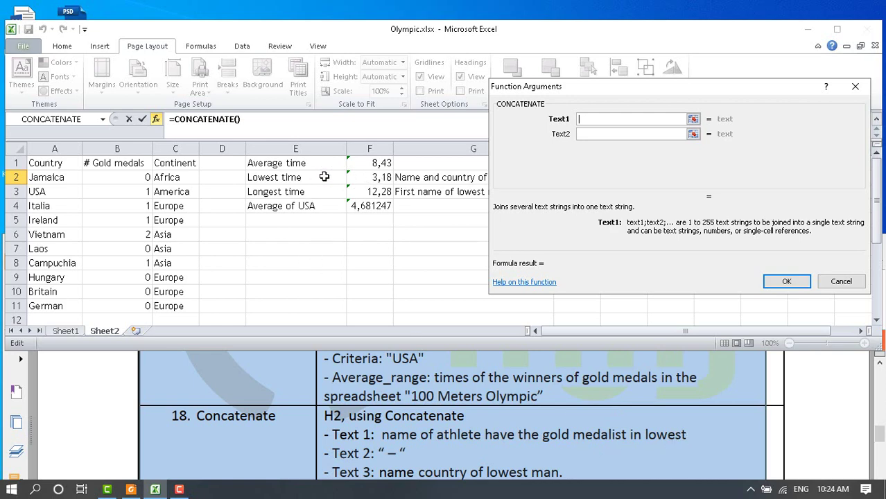
{"action": "left_click", "coordinate": [76, 331]}
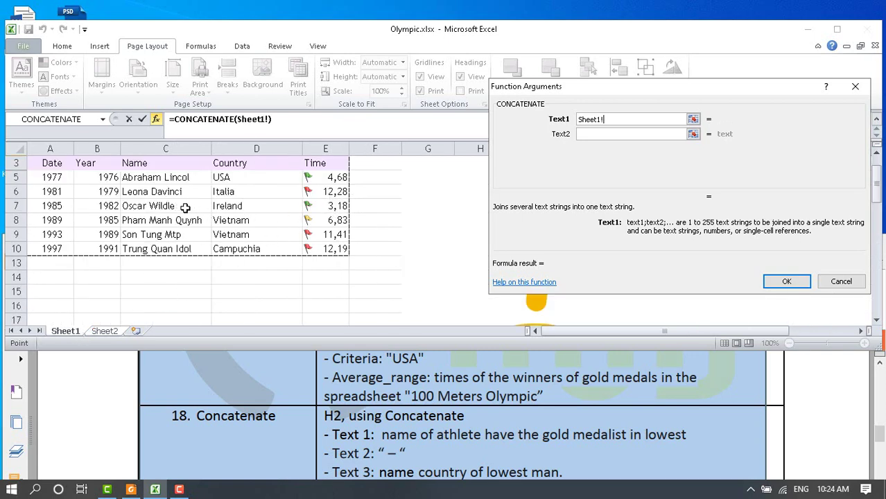
{"action": "left_click", "coordinate": [180, 206]}
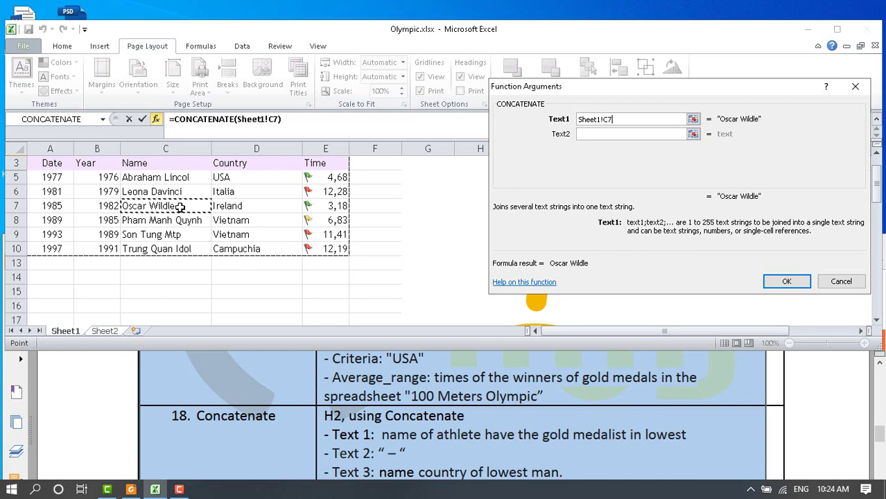
{"action": "left_click", "coordinate": [586, 135]}
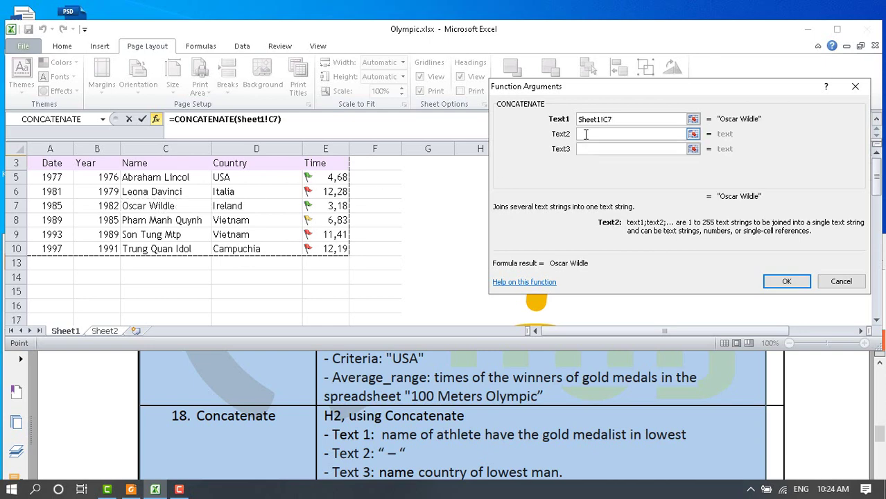
{"action": "key", "text": "ctrl+Page_Down"}
{"action": "type", "text": "-"}
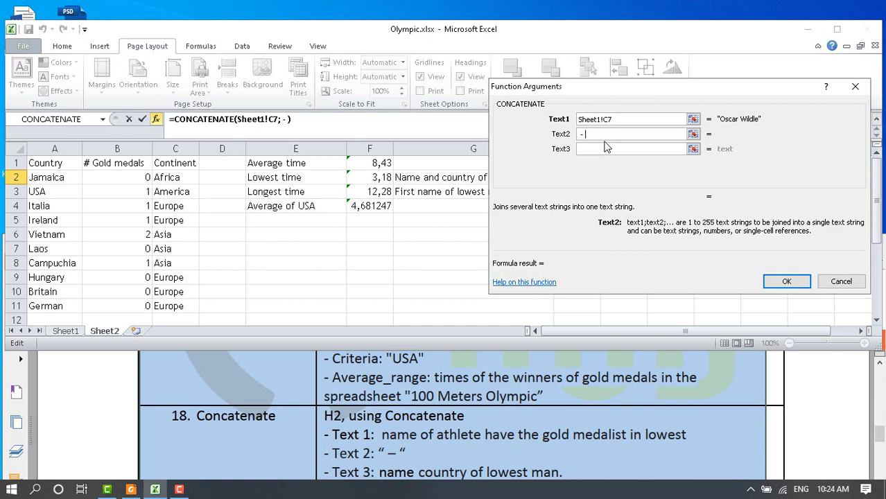
{"action": "left_click", "coordinate": [593, 149]}
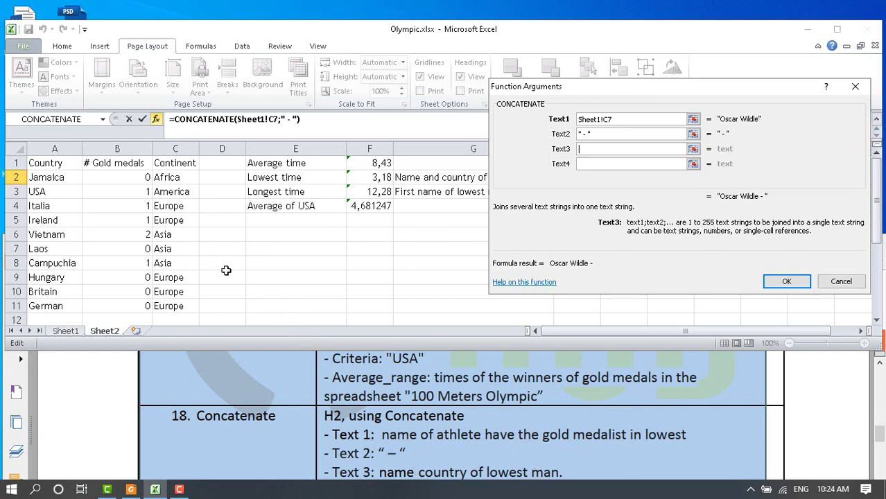
{"action": "left_click", "coordinate": [71, 332]}
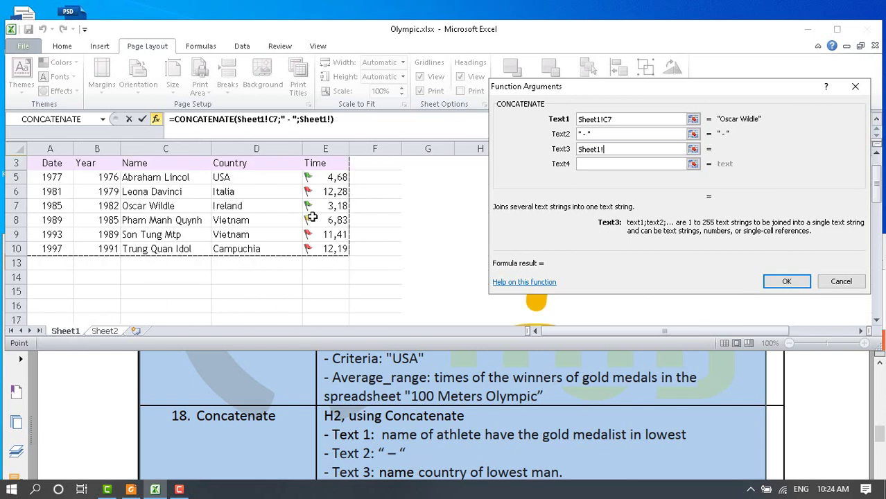
{"action": "left_click", "coordinate": [254, 206]}
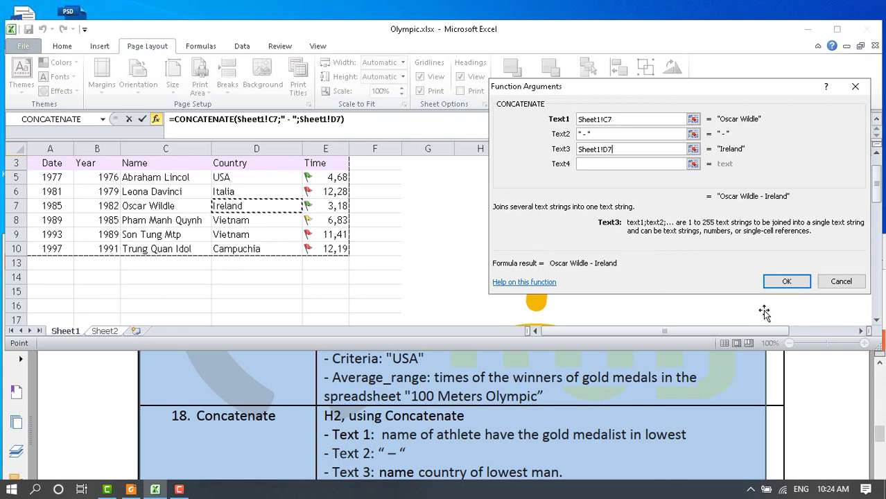
{"action": "left_click", "coordinate": [787, 281]}
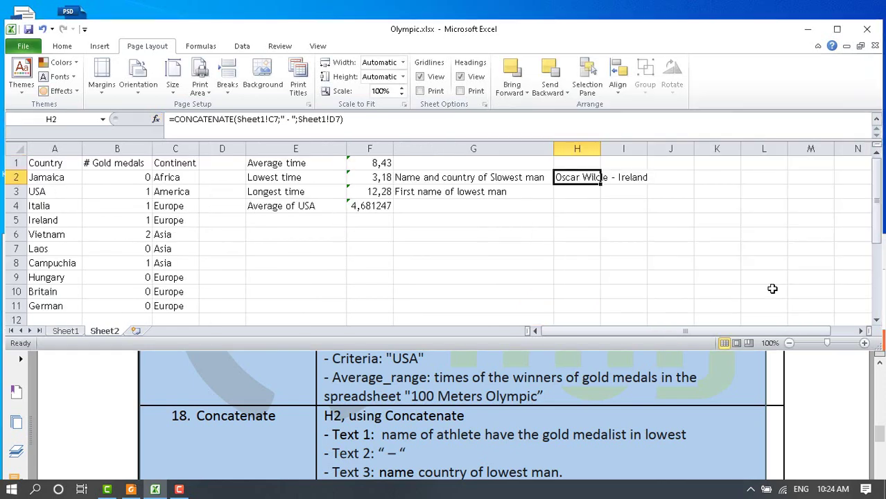
{"action": "left_click", "coordinate": [569, 442]}
{"action": "scroll", "coordinate": [568, 442], "scroll_direction": "down", "scroll_amount": 3}
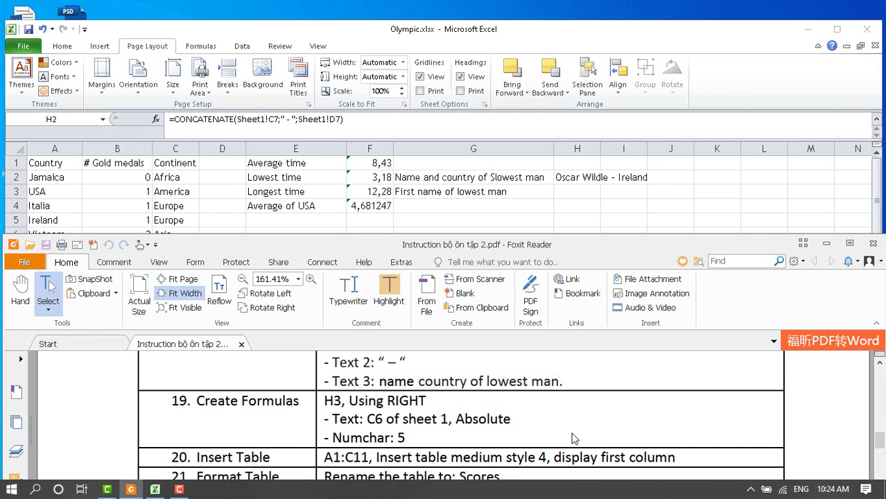
{"action": "left_click", "coordinate": [583, 195]}
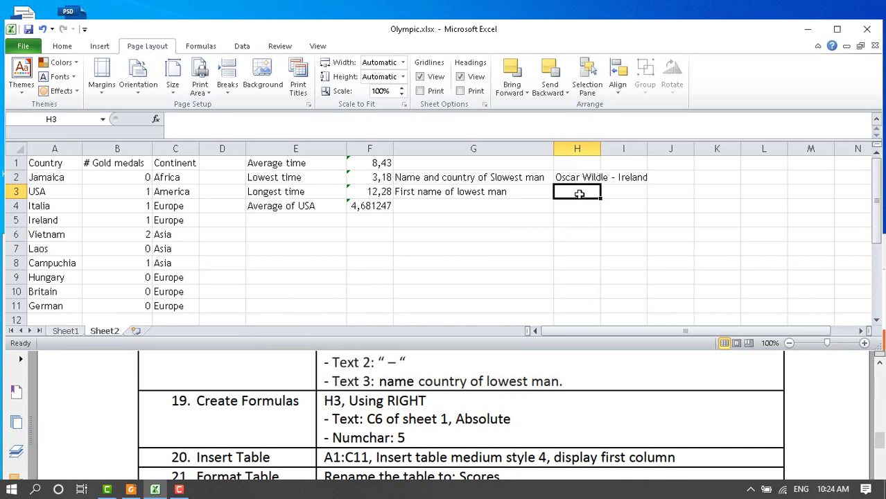
Enter =RIGHT(Sheet1!$C$6,5) in H3 to return 'vinci' from Leona Davinci.
{"action": "left_click", "coordinate": [156, 119]}
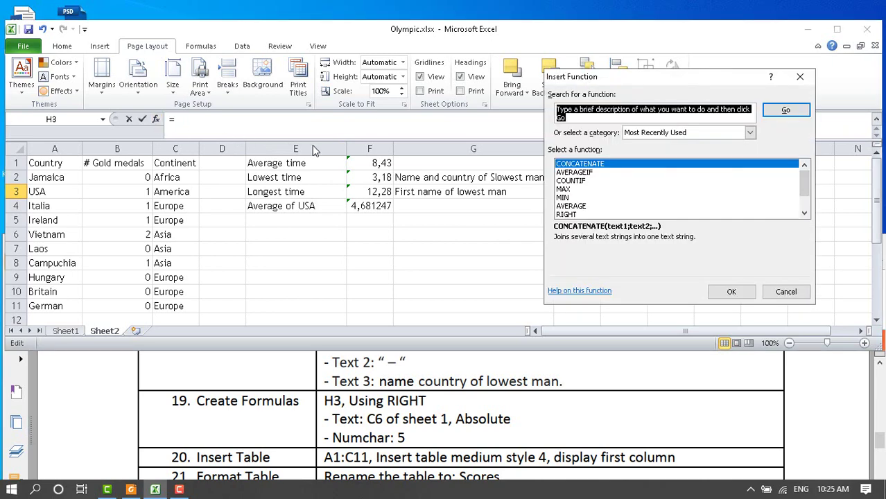
{"action": "left_click", "coordinate": [572, 215]}
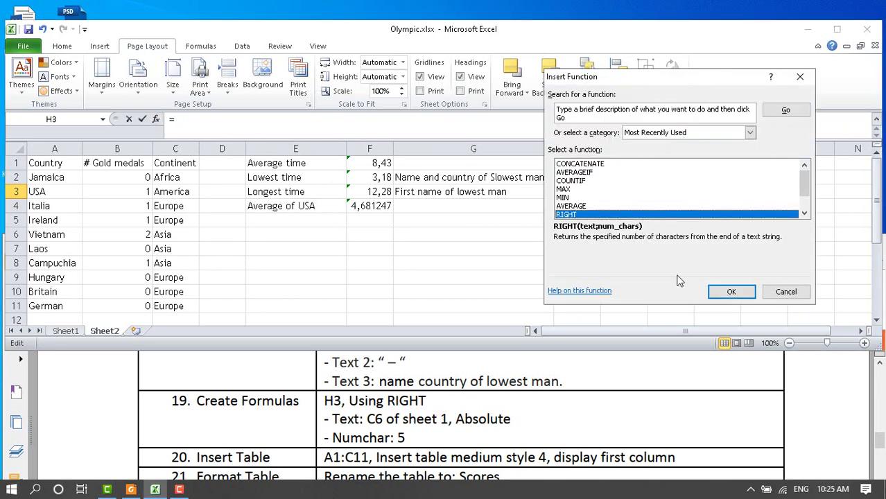
{"action": "left_click", "coordinate": [731, 292]}
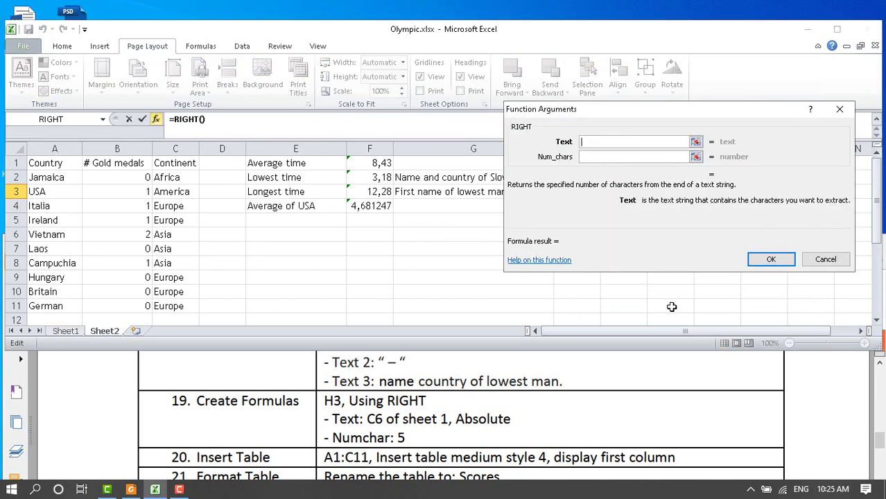
{"action": "left_click", "coordinate": [66, 332]}
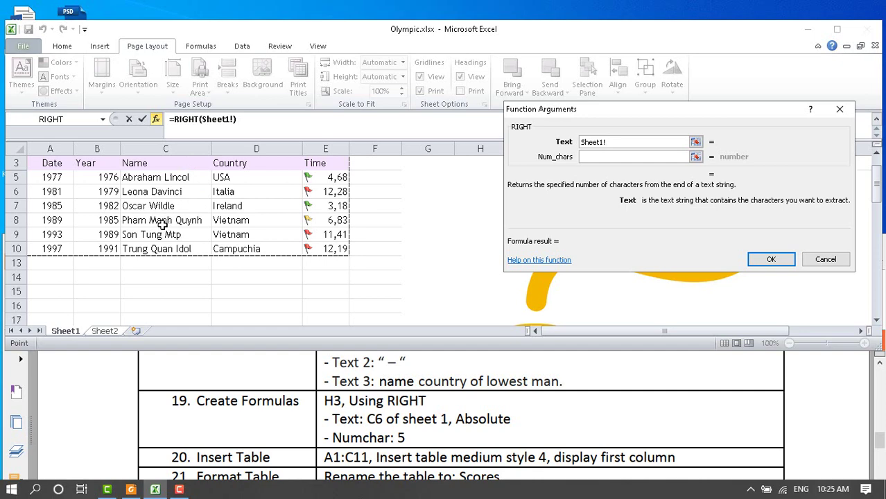
{"action": "left_click", "coordinate": [144, 194]}
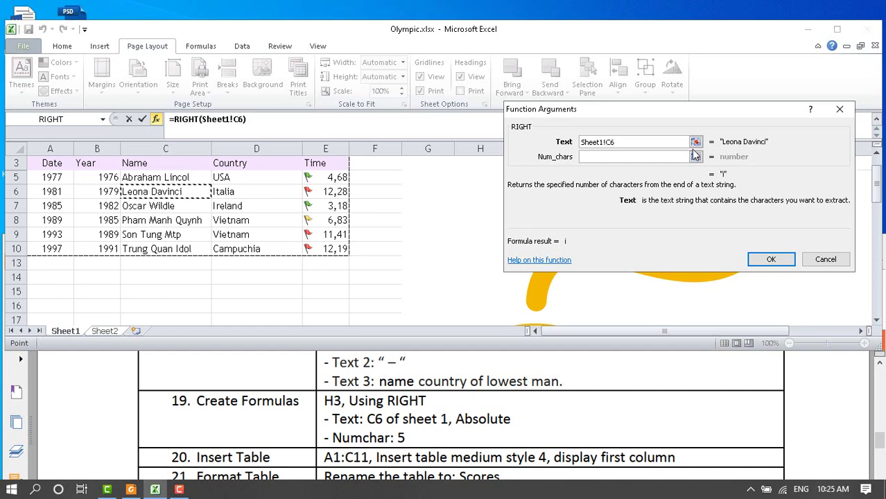
{"action": "key", "text": "F4"}
{"action": "left_click", "coordinate": [645, 159]}
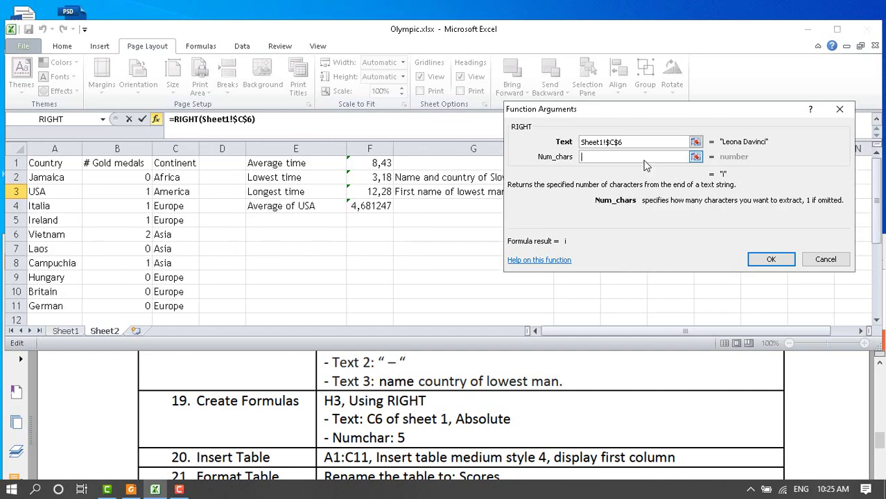
{"action": "type", "text": ";5"}
{"action": "left_click", "coordinate": [755, 260]}
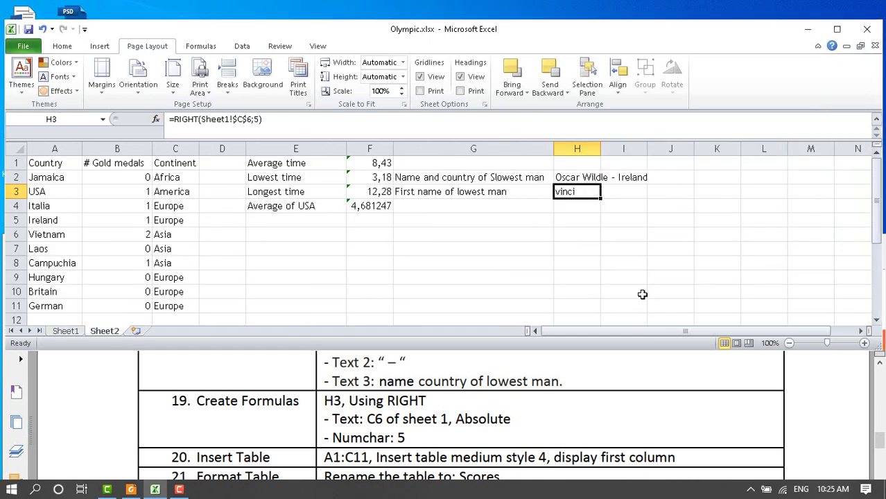